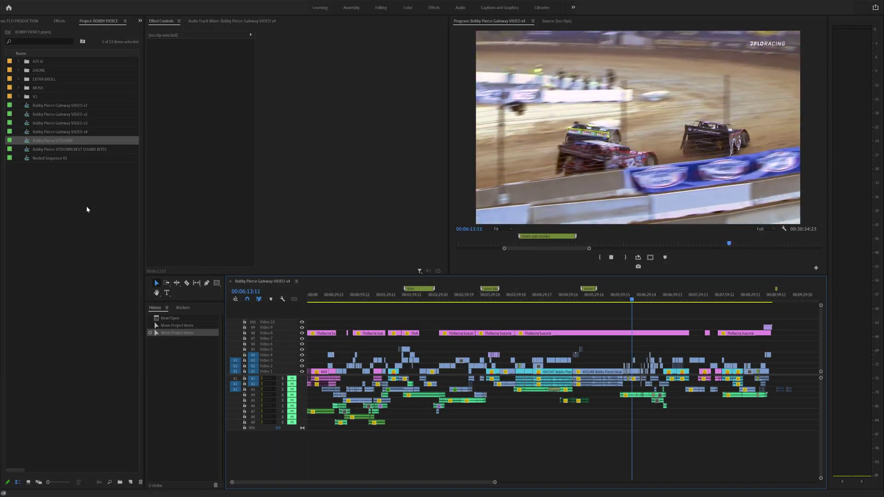
Step: Open the SITDOWN sequence and dock its timeline above the Gateway VIDEO v4 timeline, so both sequences are stacked
double_click(27, 141)
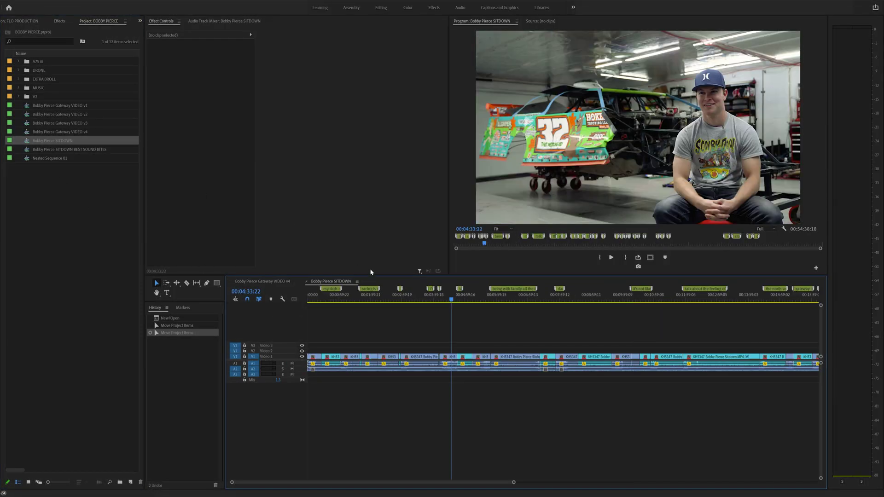
left_click_drag(447, 300, 504, 301)
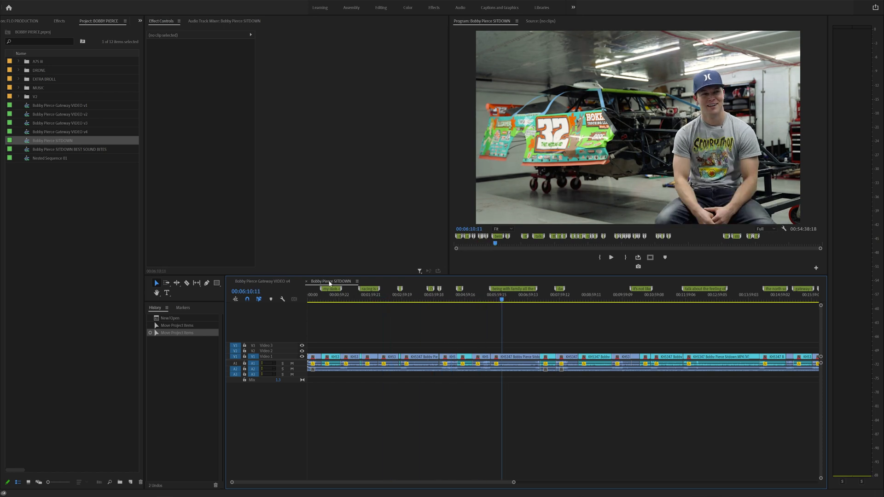
left_click_drag(329, 283, 346, 324)
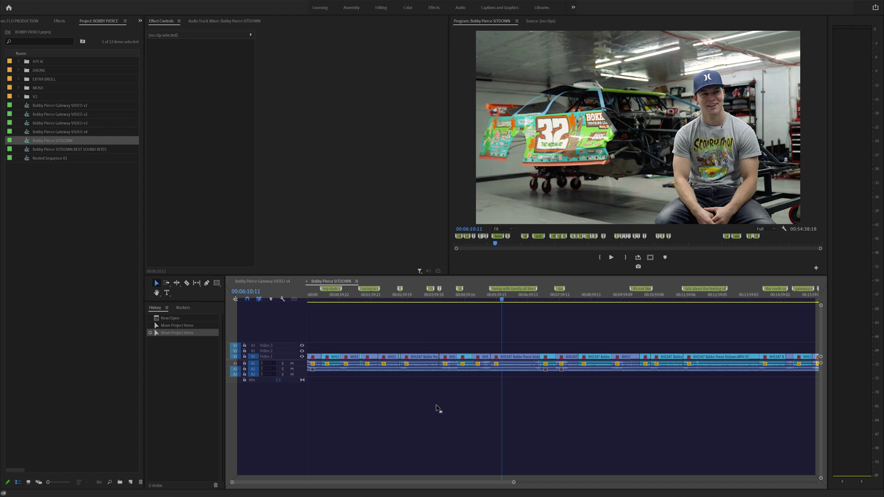
left_click_drag(469, 421, 527, 297)
left_click_drag(445, 382, 447, 333)
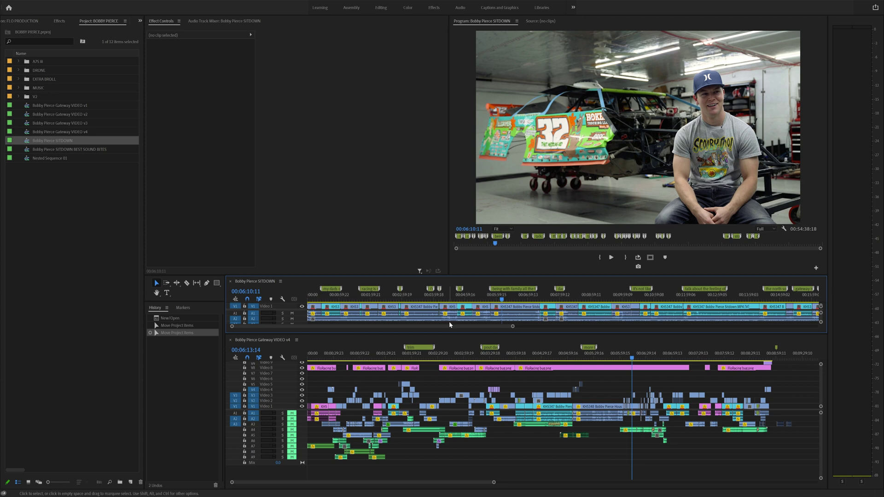
Step: Pull a clip from the upper SITDOWN timeline into the Gateway VIDEO v4 timeline below it
left_click(431, 298)
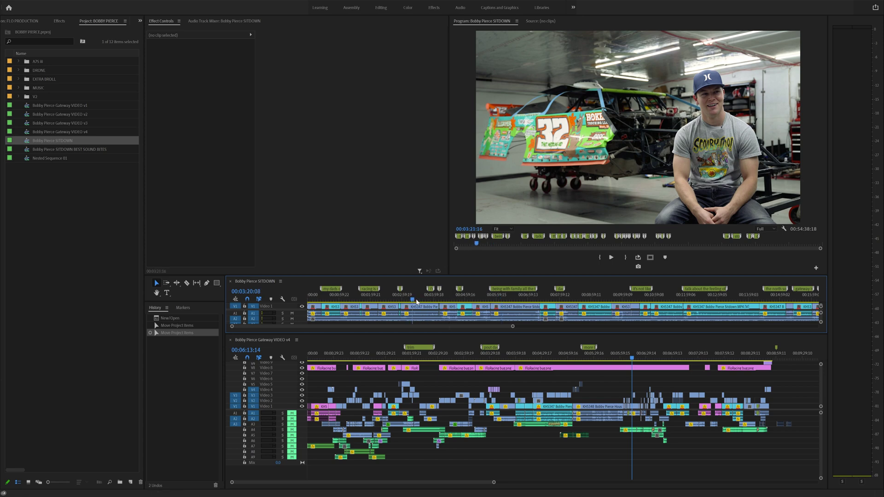
left_click_drag(416, 302, 469, 381)
left_click(466, 308)
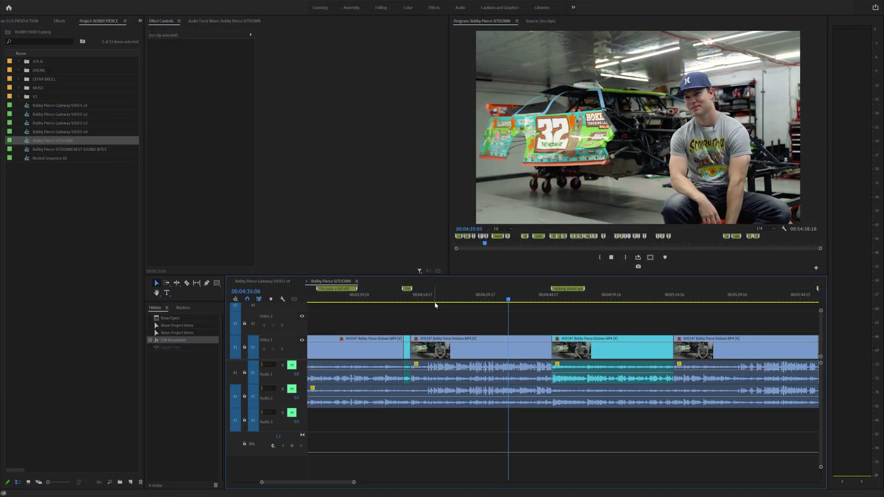
Step: Play through the interview clip following 00:04:12:00, then ripple trim its start to 00:04:15:19 and its end to 00:04:33:16
left_click(425, 300)
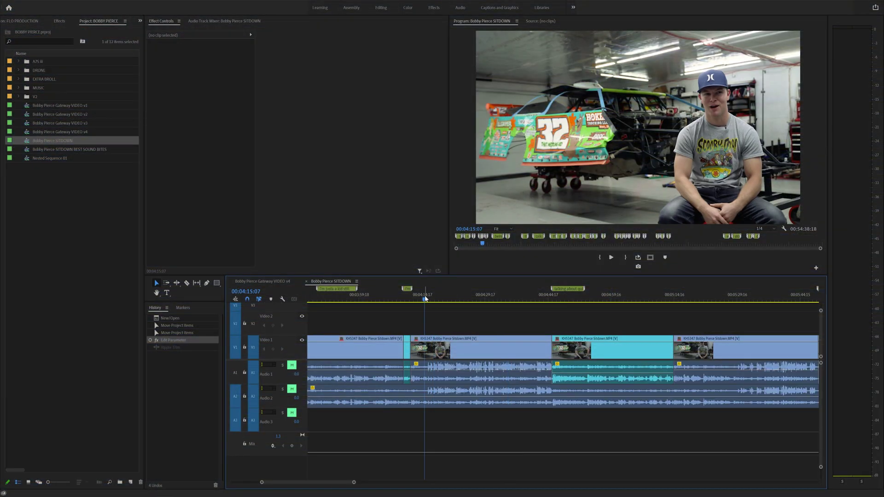
key("space")
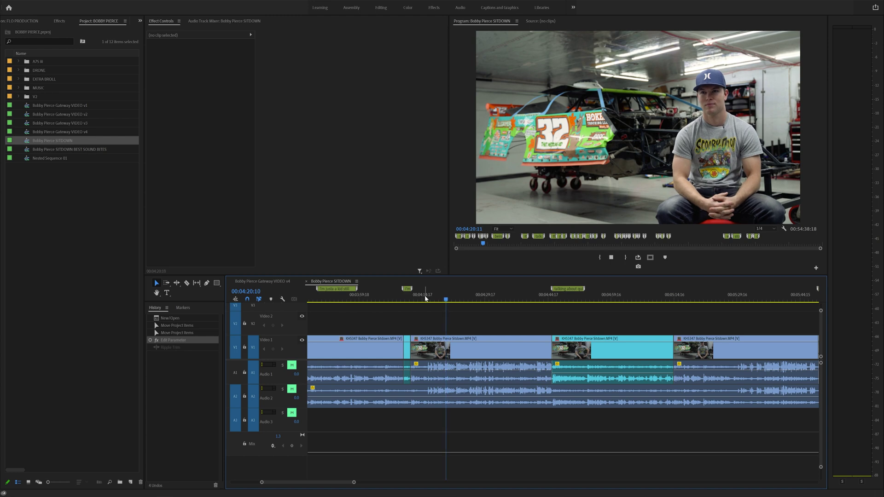
key("l")
key("l")
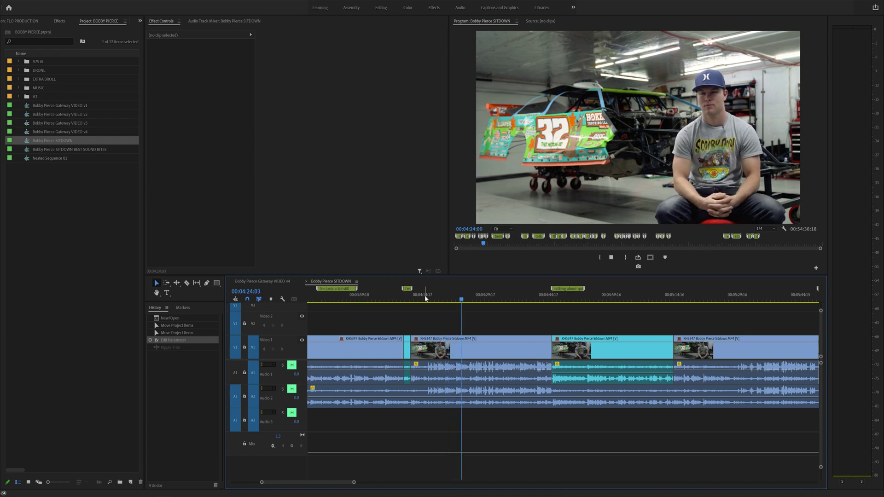
key("k")
key("j")
left_click_drag(425, 298, 428, 300)
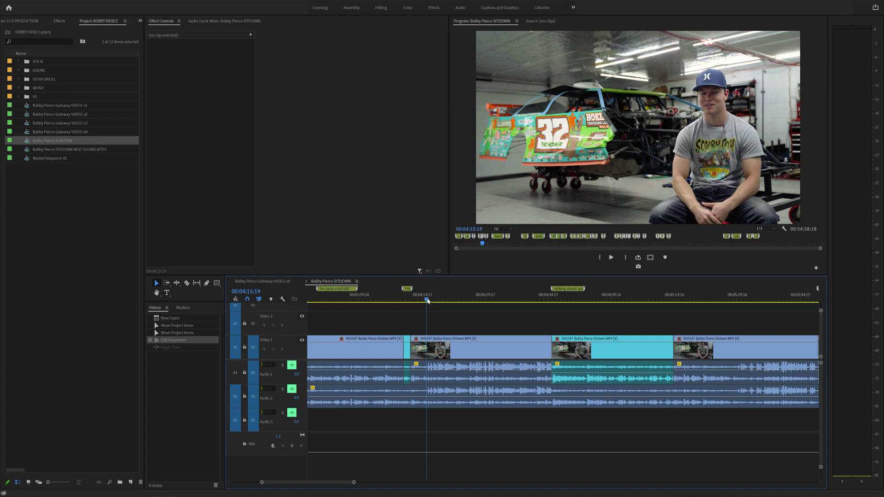
key("ctrl+shift+z")
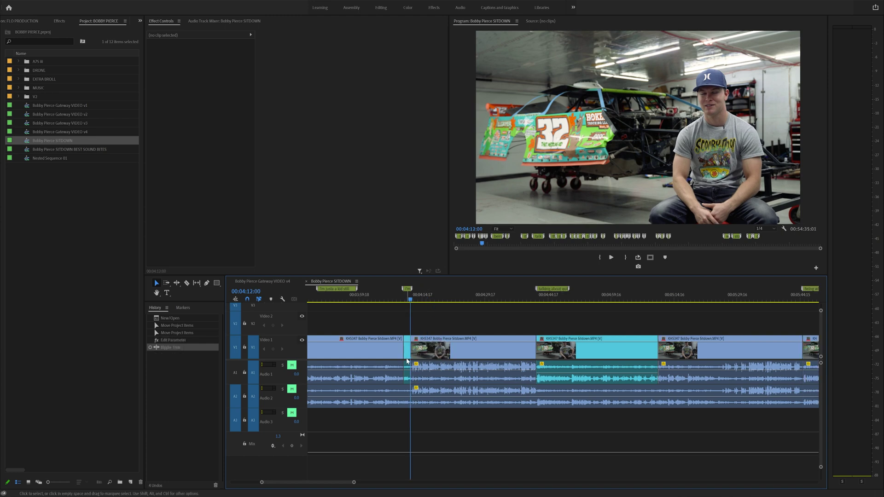
left_click_drag(484, 298, 501, 299)
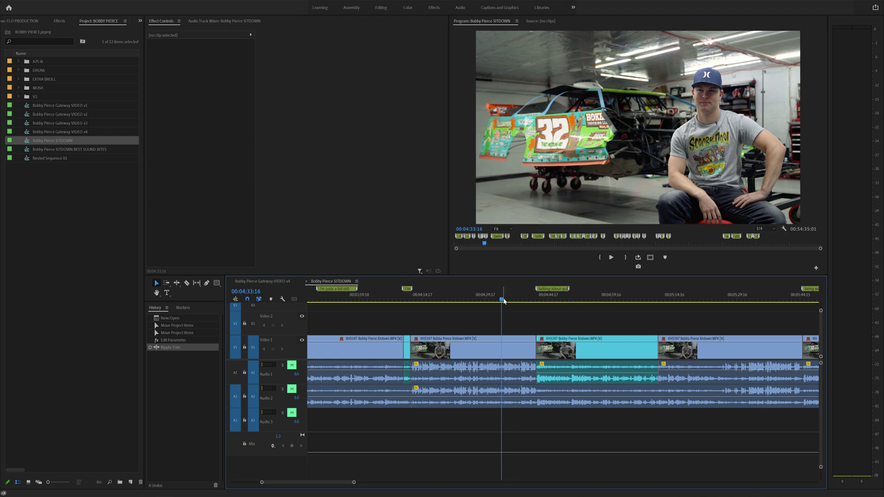
key("w")
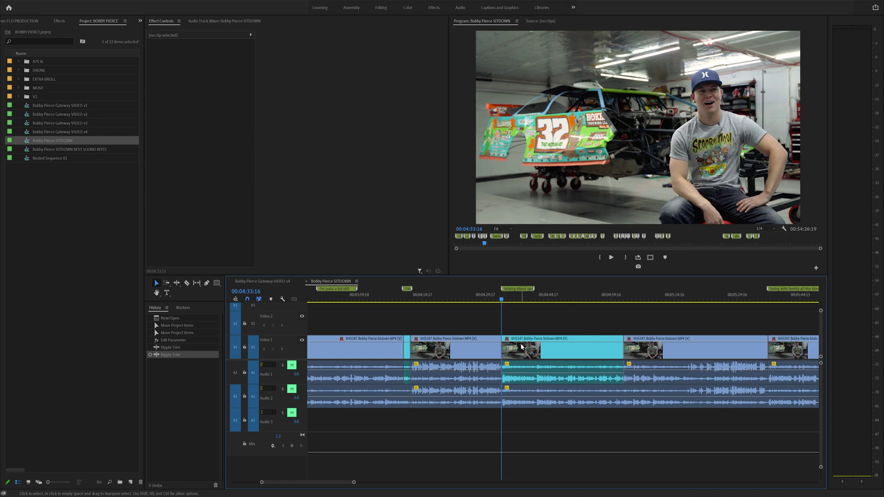
Step: Play the following cyan interview clip, ripple trim its start to 00:04:41:11, and ripple trim its end after playing on
scroll(497, 321, "down", 2)
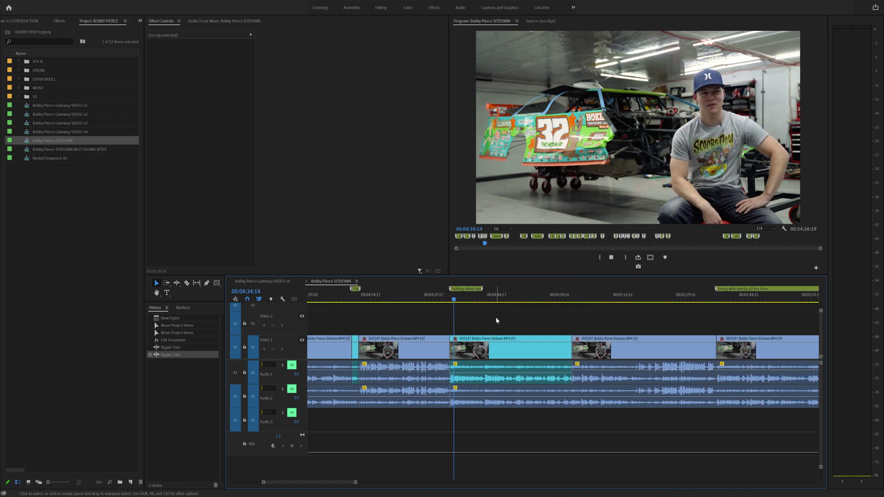
key("space")
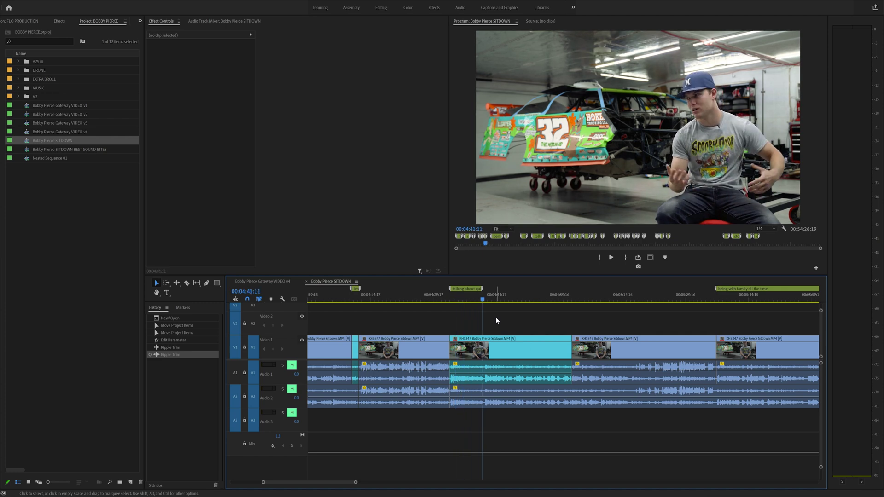
key("q")
key("space")
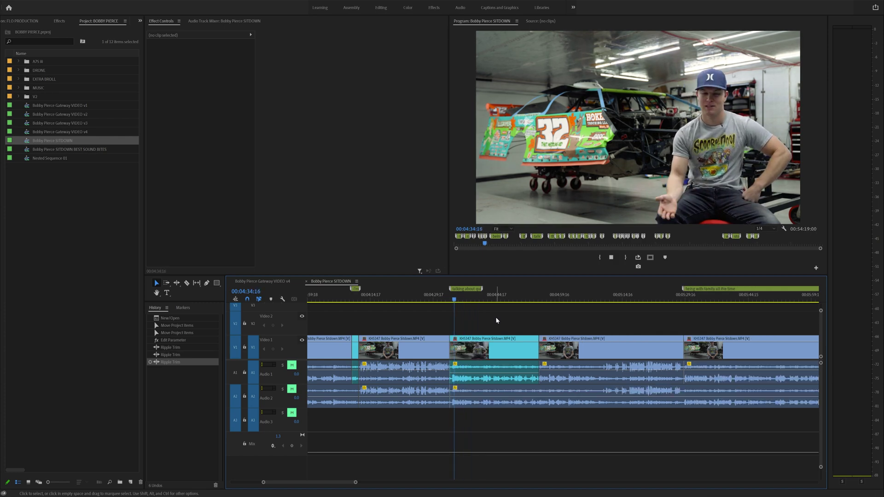
key("space")
key("w")
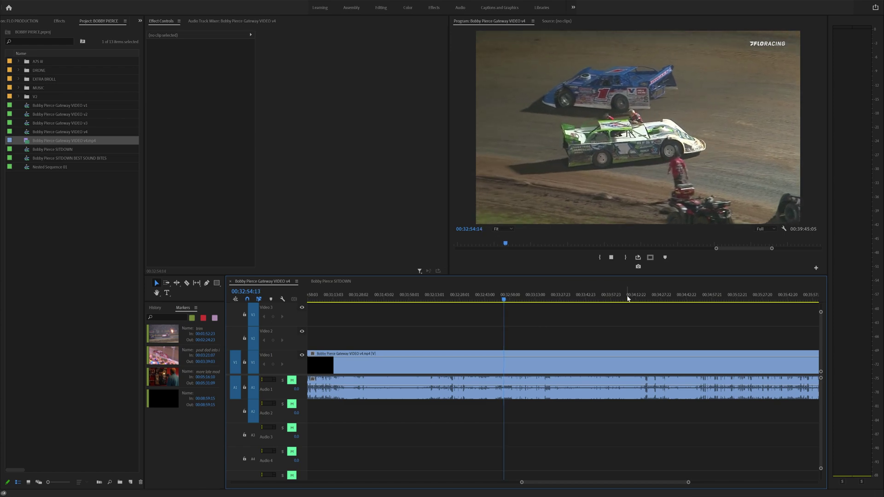
Step: Run Scene Edit Detection on the Gateway VIDEO v4.mp4 clip, applying a cut at each detected cut point
left_click(628, 298)
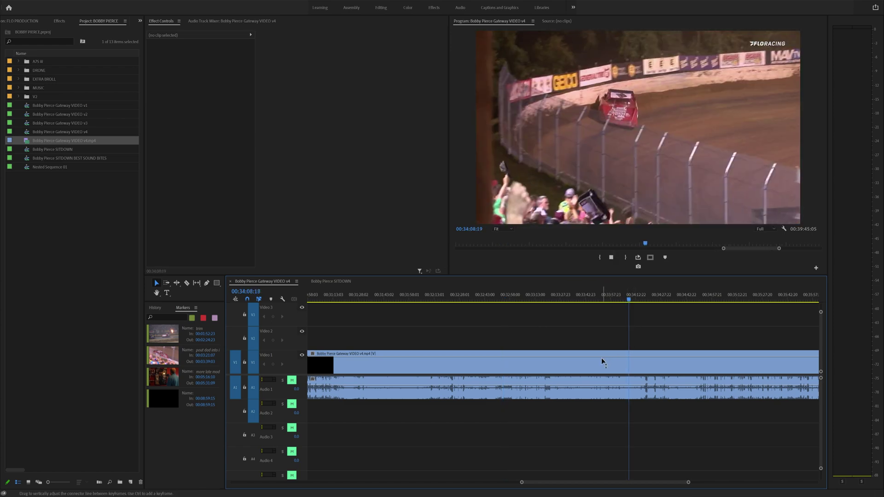
key("space")
right_click(594, 369)
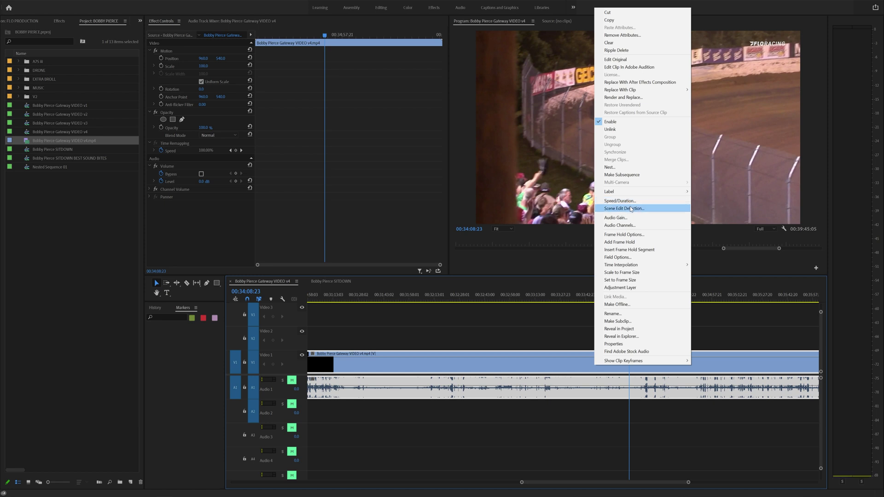
left_click(629, 209)
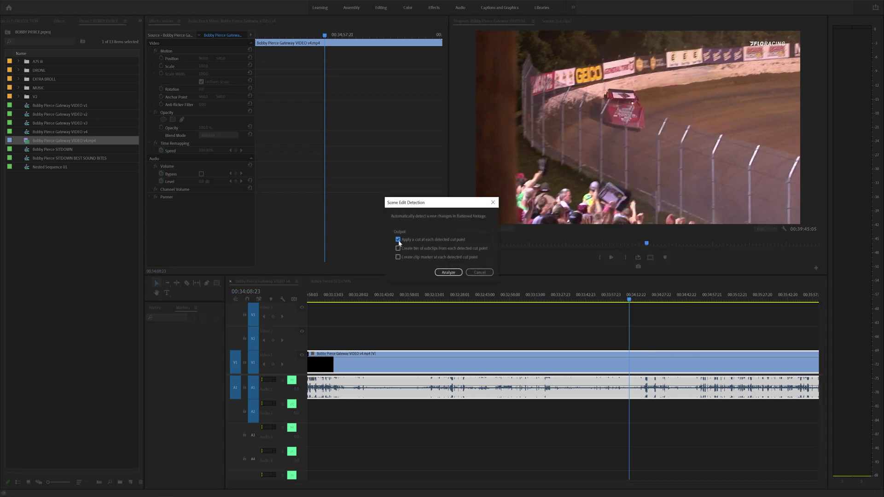
left_click(449, 273)
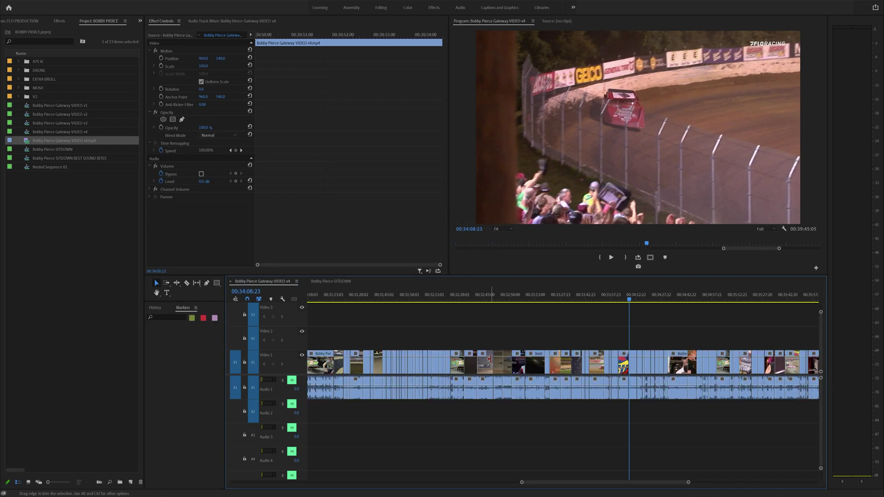
Step: Review the detected cuts around 00:31:51 and raise several of the separated clips from Video 1 to Video 2
left_click(433, 307)
left_click_drag(427, 298, 398, 300)
key("equal")
key("equal")
key("space")
scroll(574, 334, "down", 2)
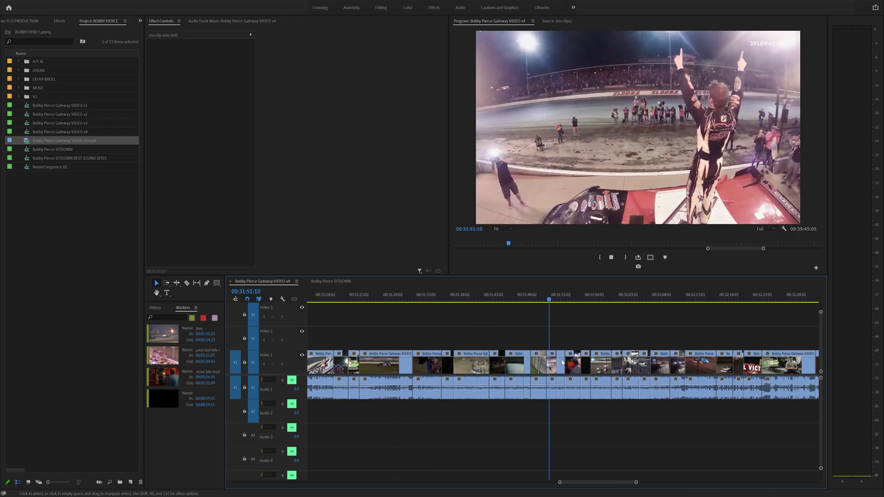
key("space")
left_click_drag(556, 367, 585, 338)
left_click(541, 367)
left_click(599, 301)
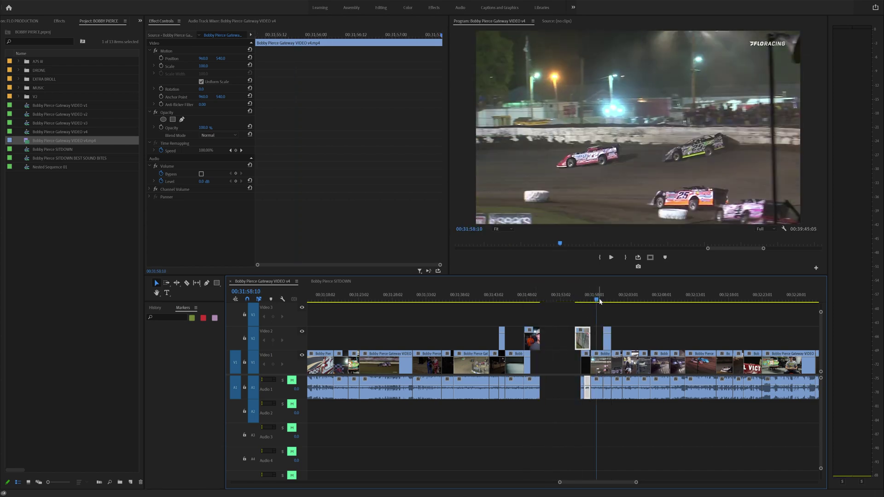
left_click_drag(600, 302, 619, 303)
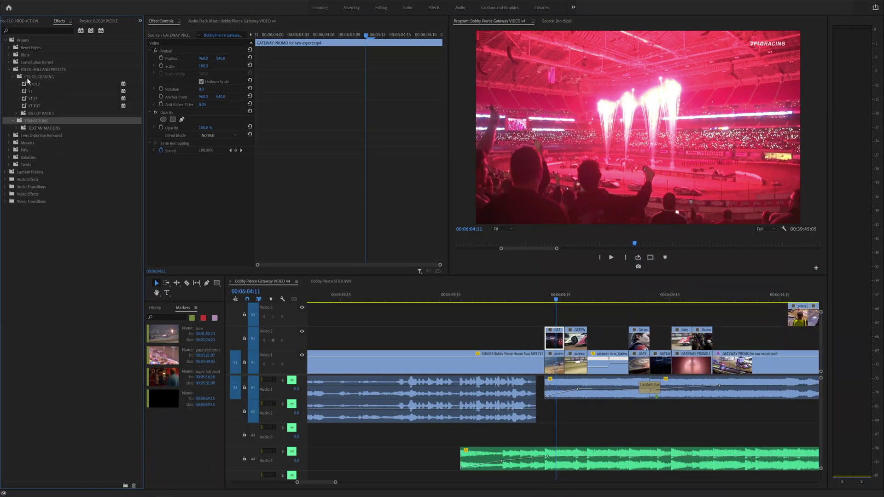
Step: Search the effects for Transform and apply the Distort Transform effect to the selected GATEWAY PROMO clip
left_click(17, 92)
left_click(51, 31)
type("transfor")
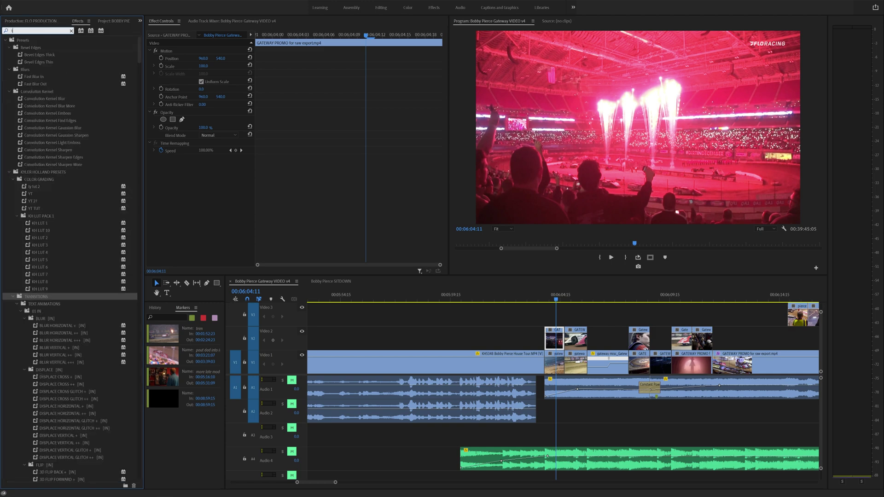
left_click_drag(27, 84, 200, 169)
Step: Animate the Transform effect's Position with one keyframe at the clip's start and a second at 00:06:04:01 that shifts the image down
left_click_drag(290, 35, 255, 37)
left_click_drag(206, 181, 223, 182)
left_click(160, 182)
key("Right")
key("Right")
key("Right")
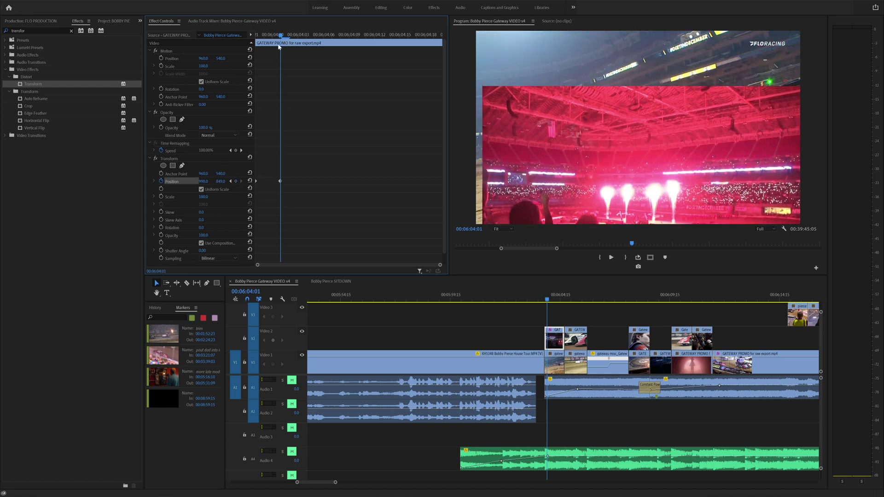
Step: Save the keyframed Transform effect as a preset named TEST and locate it among the effect presets
right_click(169, 159)
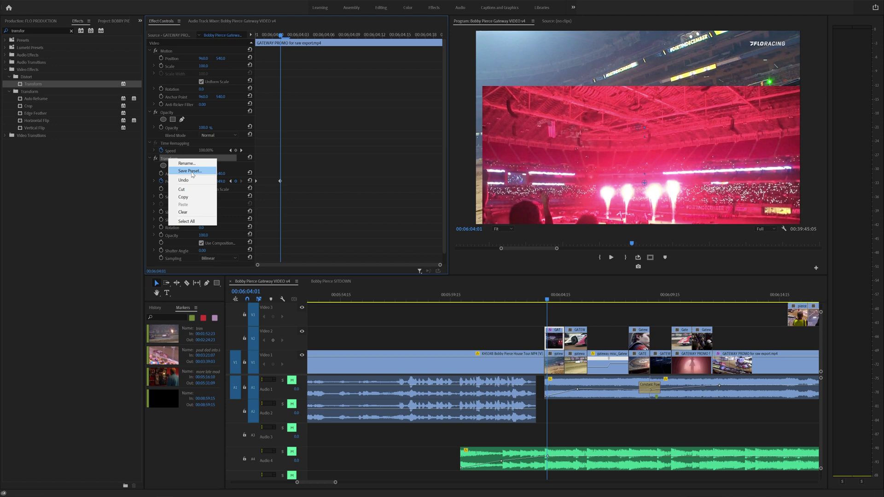
left_click(208, 172)
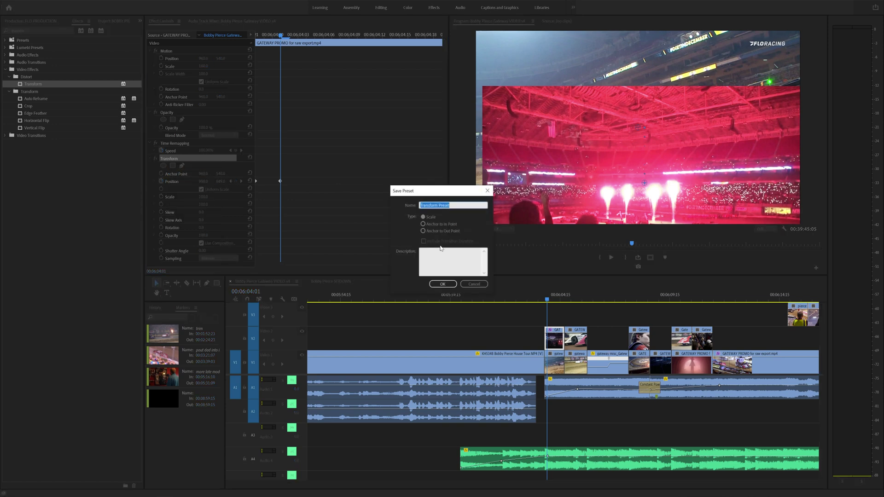
type("TEST")
key("Return")
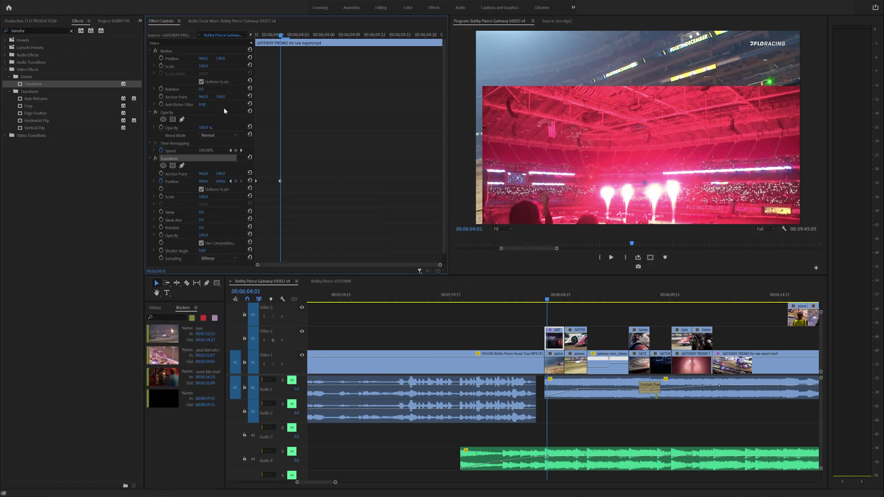
left_click(72, 31)
left_click(4, 41)
left_click(20, 47)
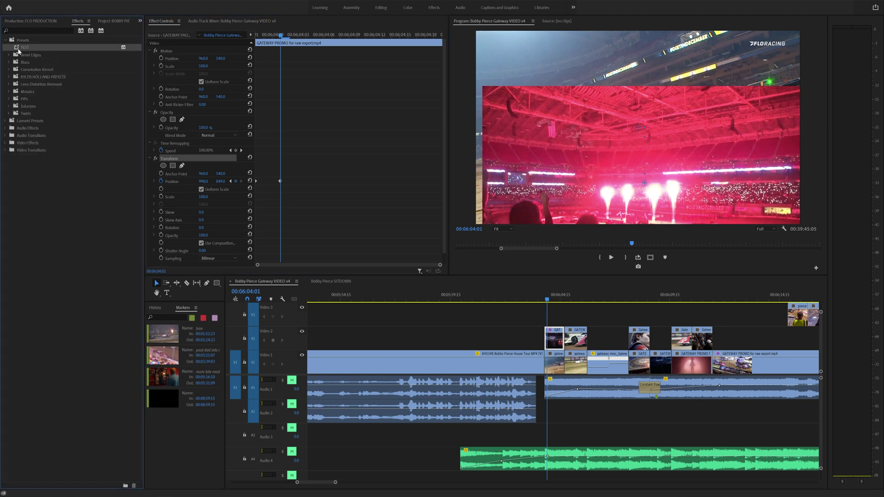
Step: Start saving another Transform preset and try the Anchor to In Point and Anchor to Out Point types
right_click(173, 160)
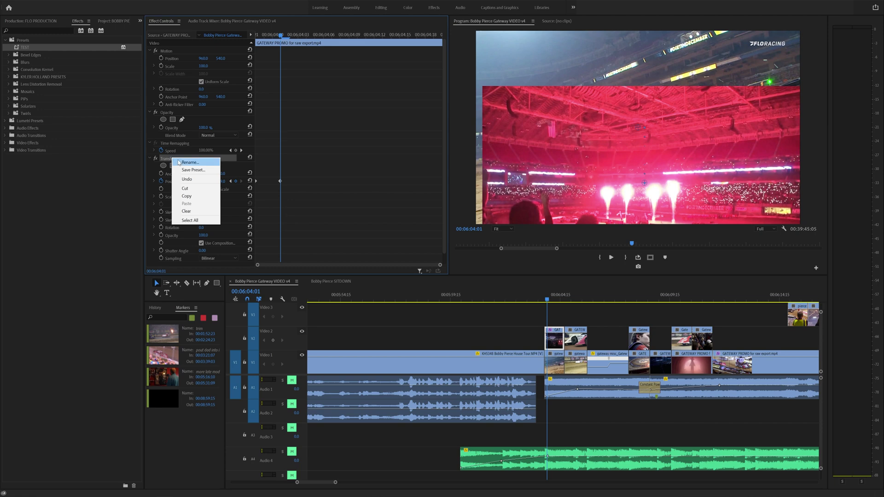
left_click(188, 170)
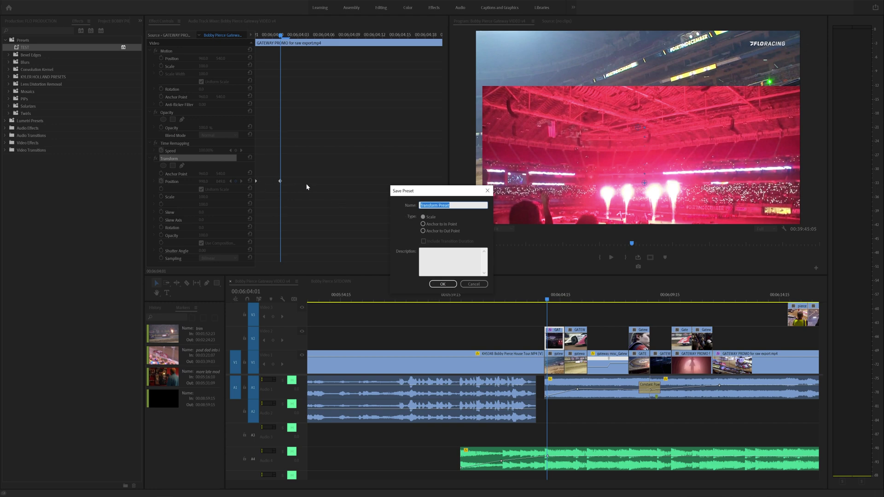
left_click(434, 225)
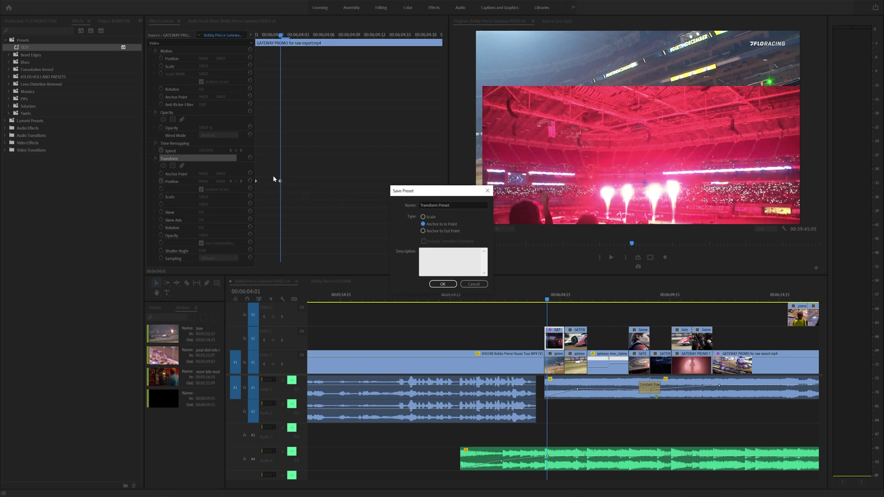
left_click(426, 231)
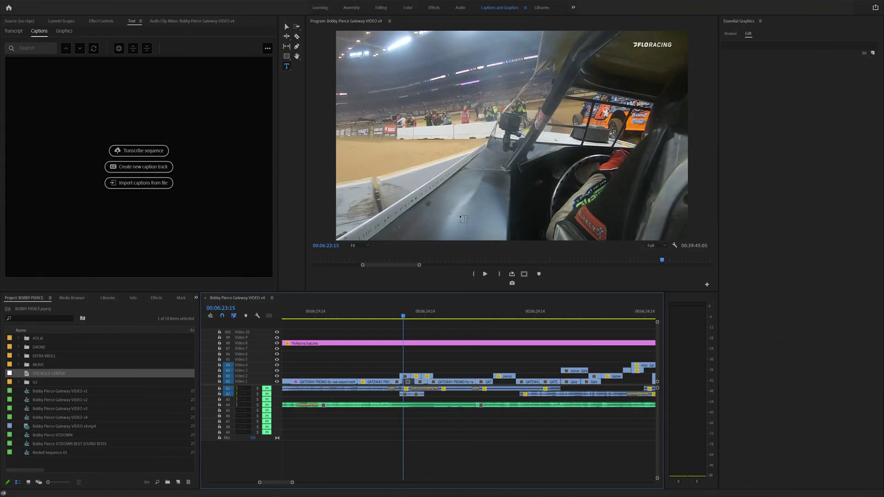
Step: Add a "TEXT OVERLAY" title over the video at 00:06:23:15 and apply the THE BOLD CENTER style to it
left_click(491, 139)
type("TEXT OVERLAY")
key("ctrl+a")
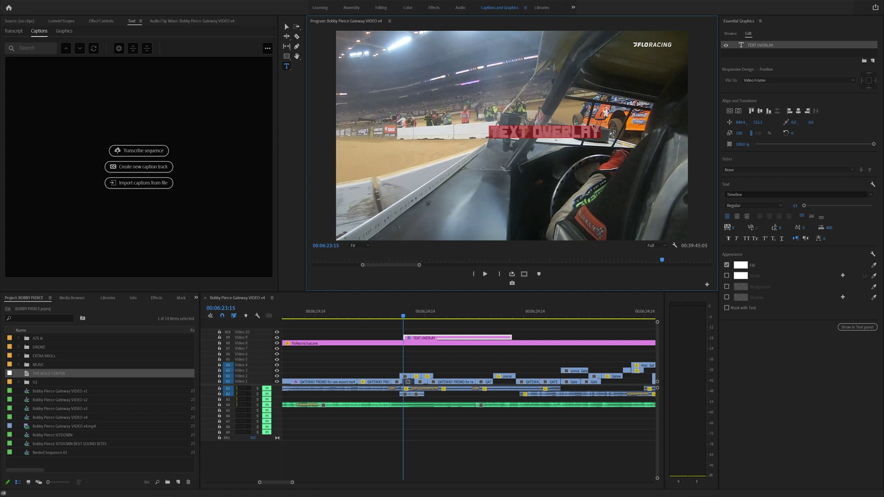
left_click(731, 171)
left_click(753, 195)
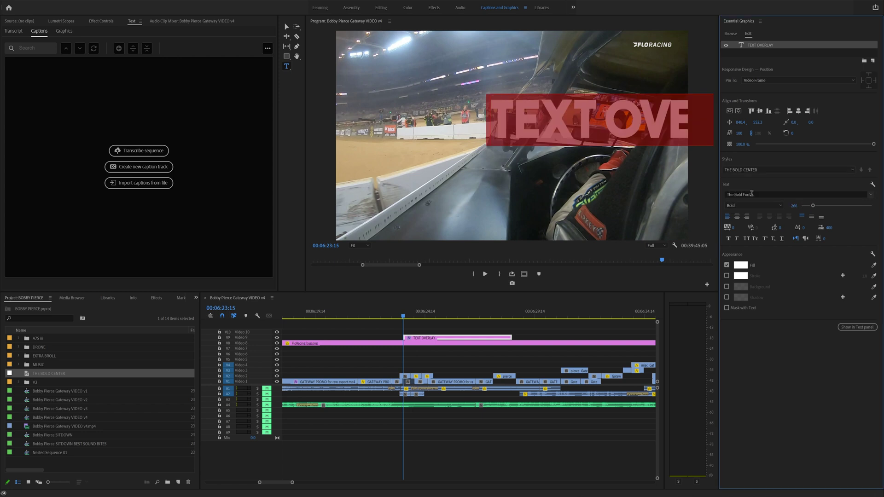
Step: Center the TEXT OVERLAY title in the frame, change its font to Wingdings and recenter it horizontally
left_click(738, 112)
left_click(760, 111)
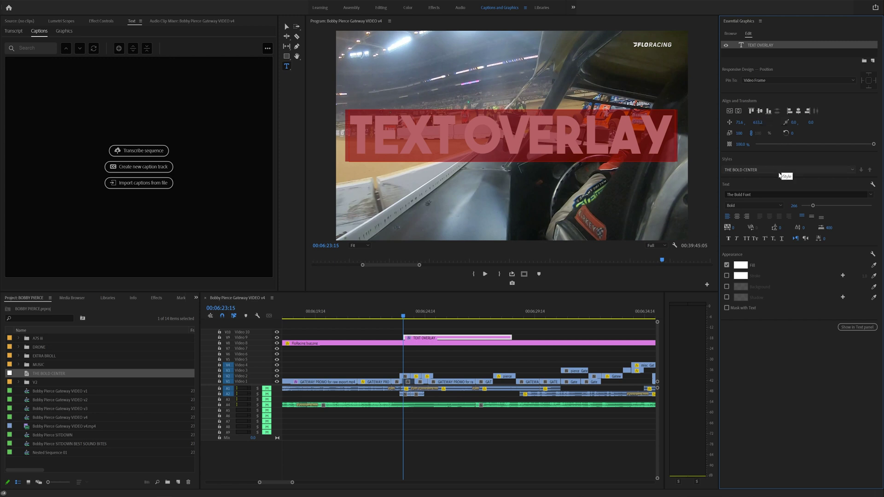
left_click(773, 195)
left_click(765, 268)
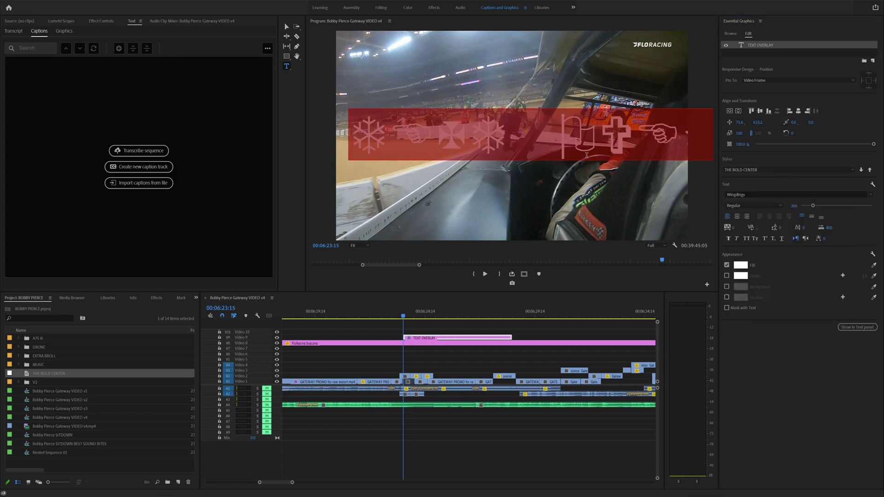
left_click(732, 113)
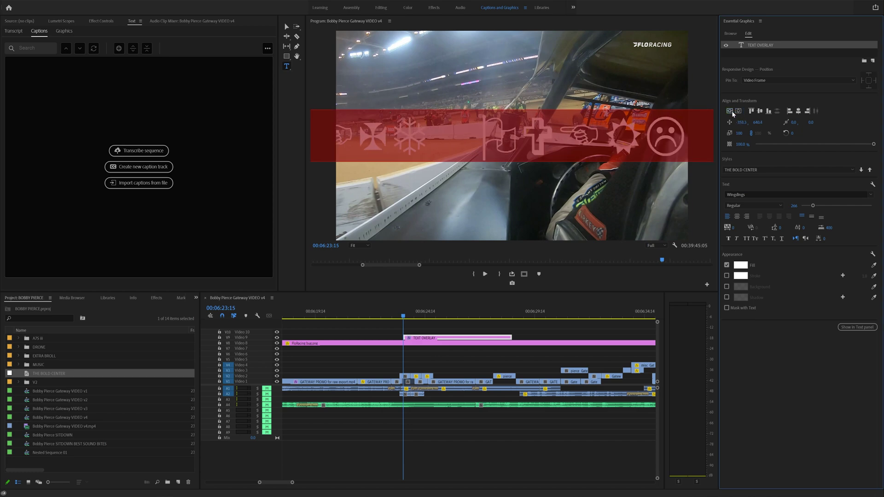
Step: Create a new text style named Text Style from the Wingdings title
left_click(852, 170)
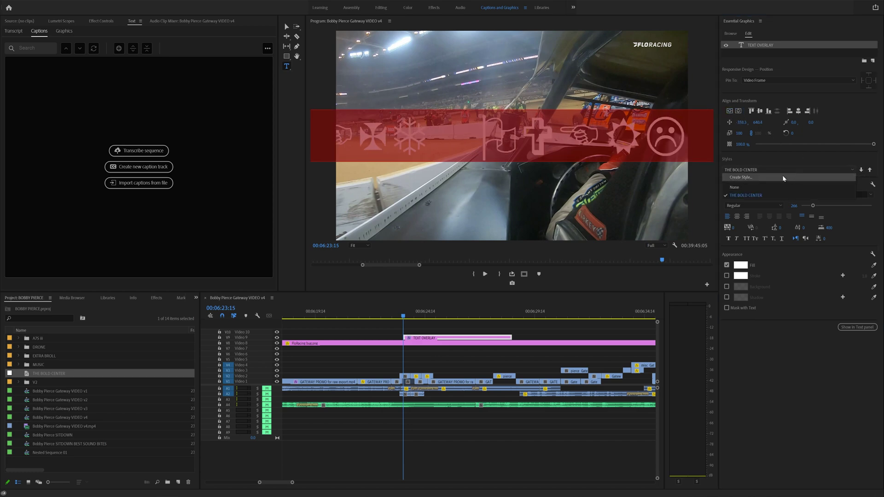
left_click(739, 177)
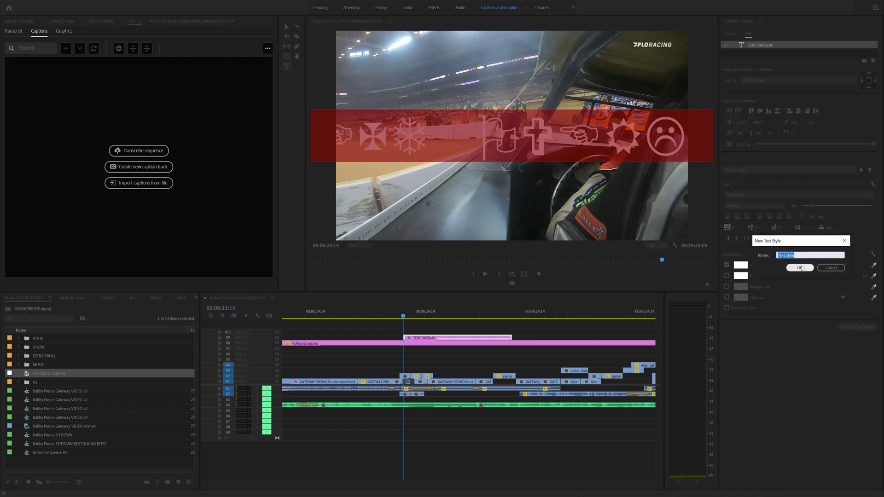
left_click(799, 268)
Step: Switch the title between the THE BOLD CENTER and Text Style styles to compare them
left_click(755, 170)
left_click(745, 195)
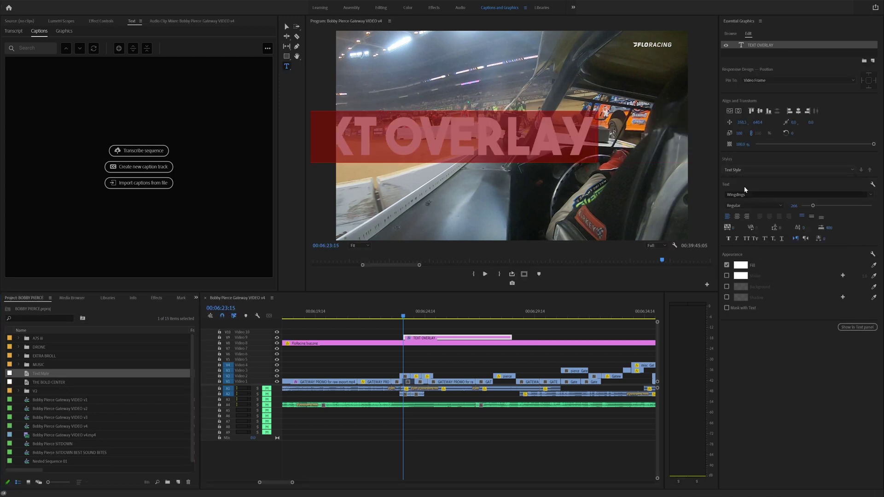
left_click(736, 168)
left_click(738, 203)
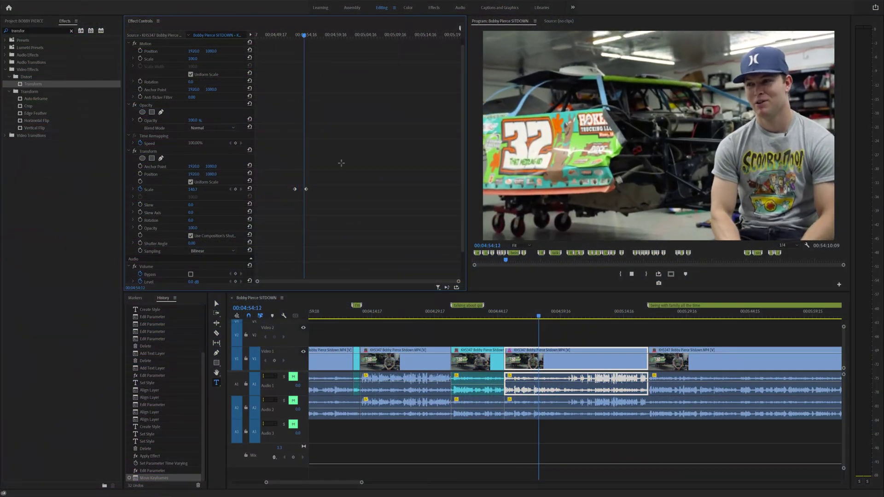
Step: Zoom in on the Transform Scale keyframes and play back the linear zoom-in on the interview clip
key("equal")
key("equal")
left_click(272, 35)
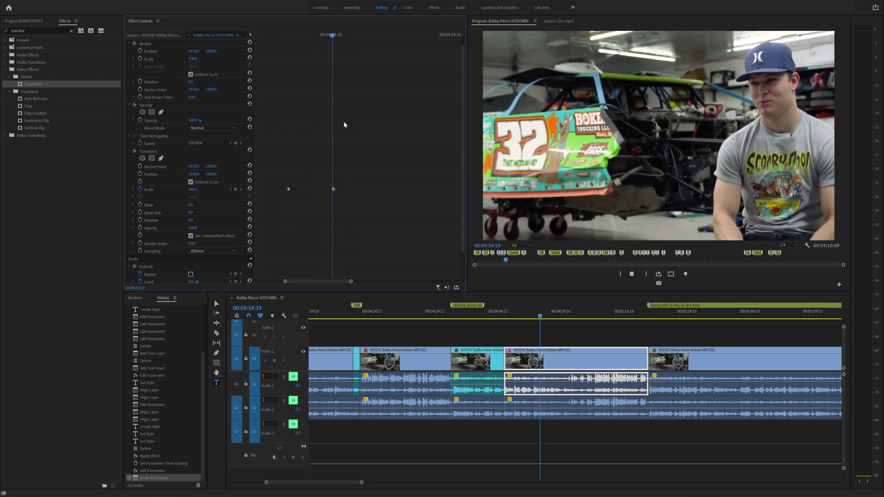
key("space")
Step: Apply Ease Out to the first Scale keyframe and Ease In to the second, and play back the zoom
right_click(288, 190)
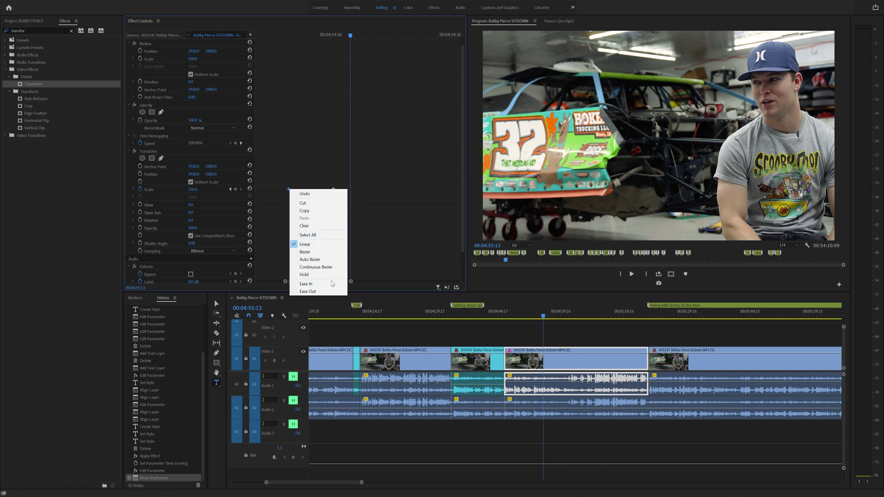
left_click(334, 291)
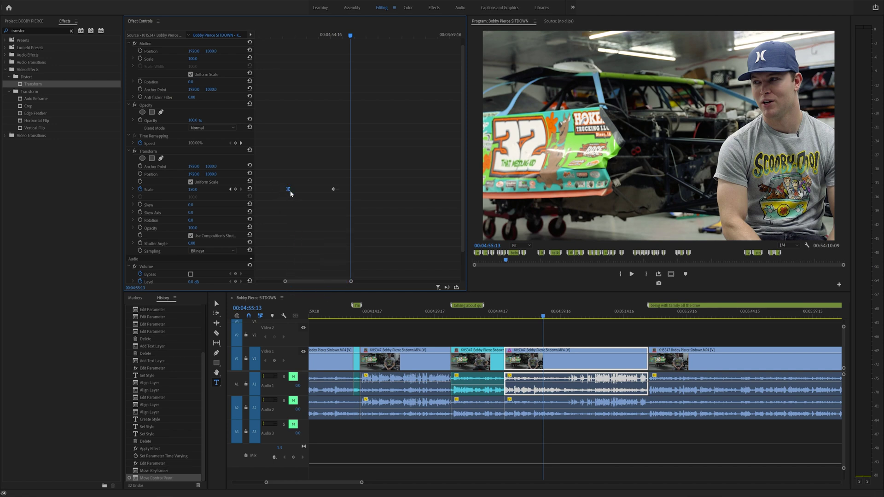
right_click(333, 189)
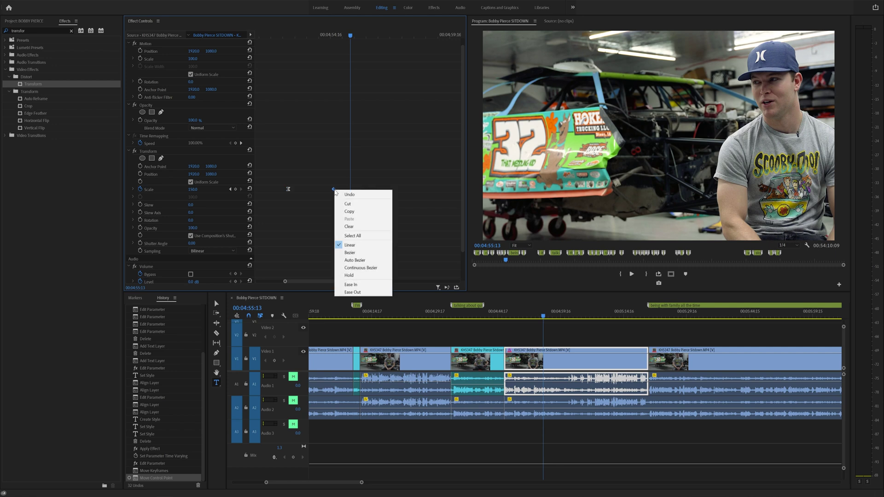
left_click(365, 285)
left_click(283, 35)
key("space")
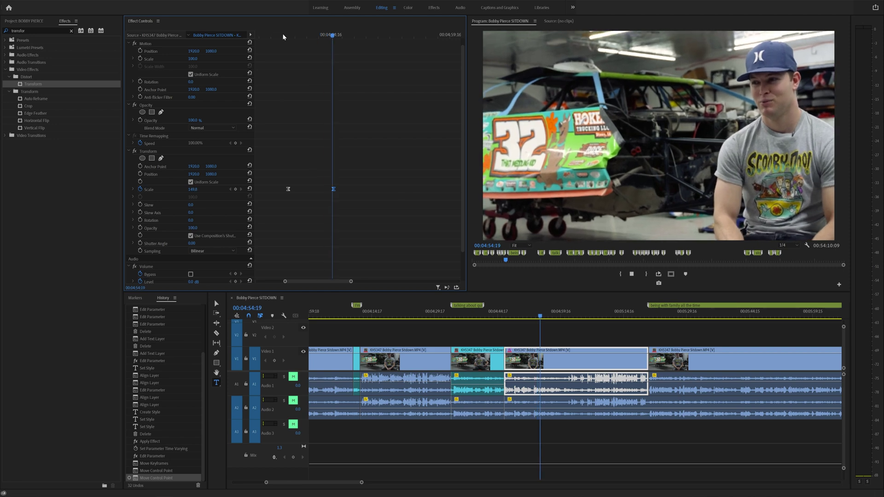
left_click(282, 35)
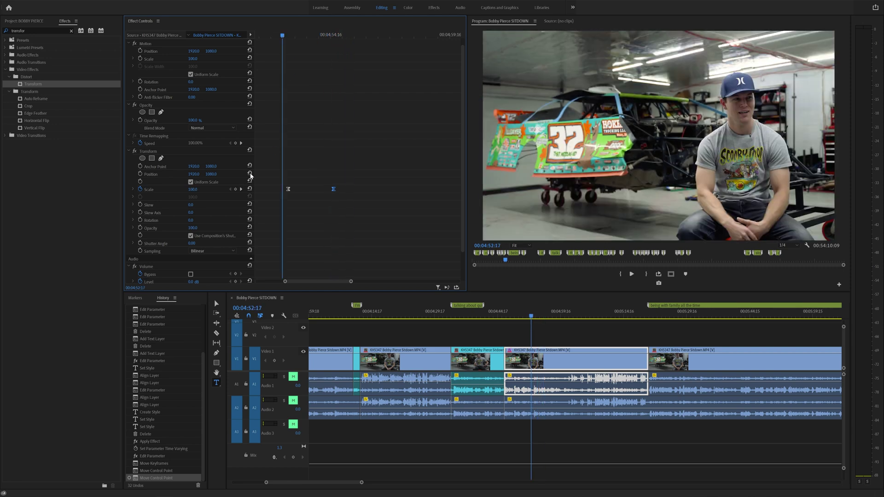
Step: Expand the Scale velocity graph and extend the keyframe handles toward the middle for a sharp speed peak, and preview it
left_click(134, 189)
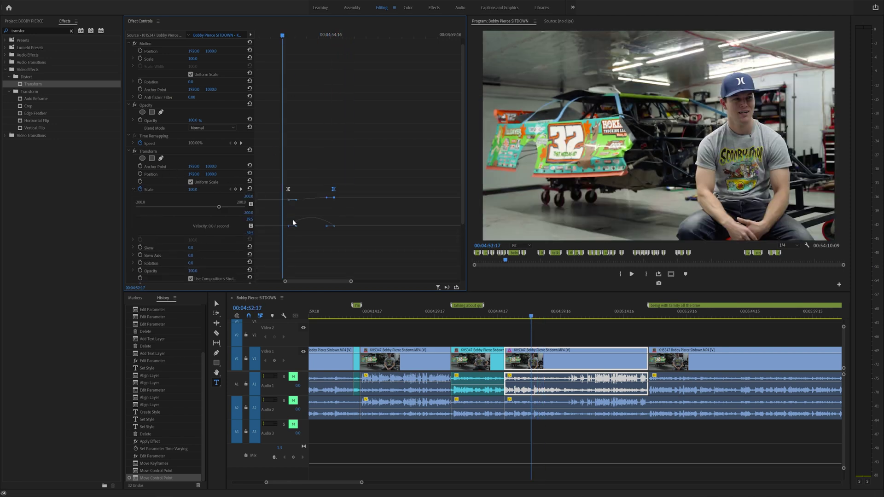
mouse_move(306, 227)
left_mouse_down()
mouse_move(318, 227)
mouse_move(309, 226)
left_mouse_up()
key("space")
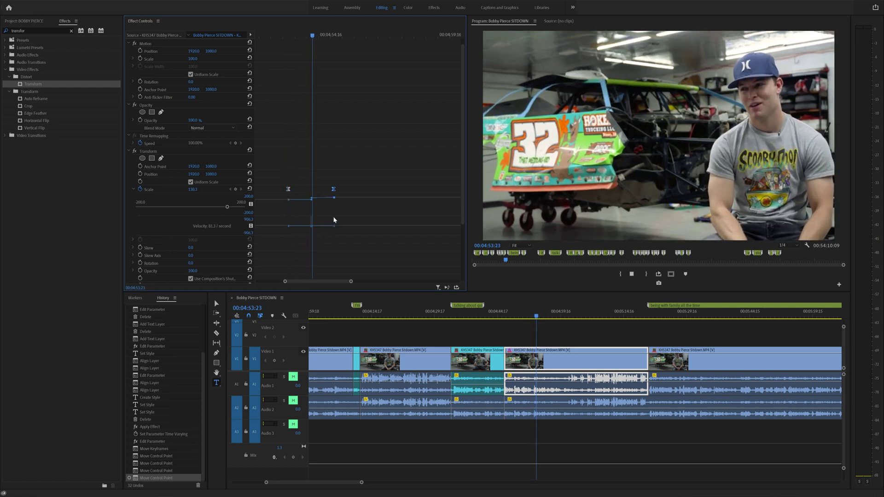
key("space")
Step: Pull the Scale velocity handles back toward their keyframes for a gentler speed curve and play back the zoom
mouse_move(311, 226)
left_mouse_down()
mouse_move(319, 229)
mouse_move(297, 225)
left_mouse_up()
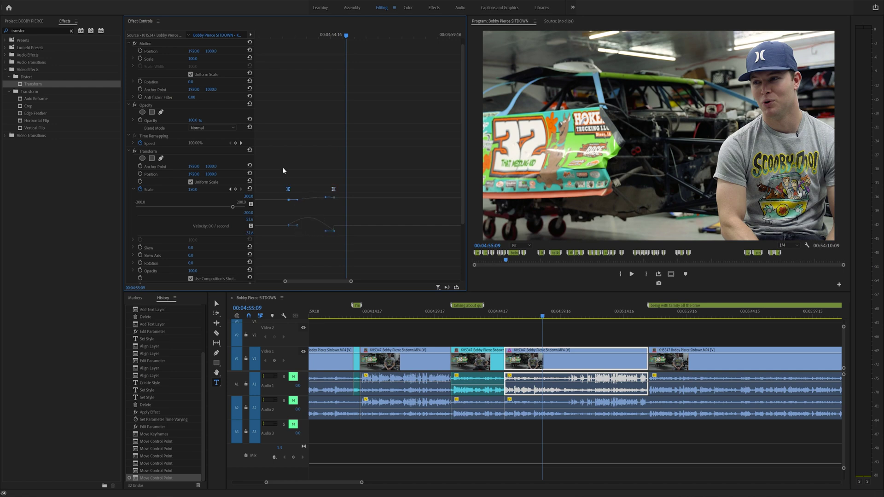
left_click(281, 35)
key("space")
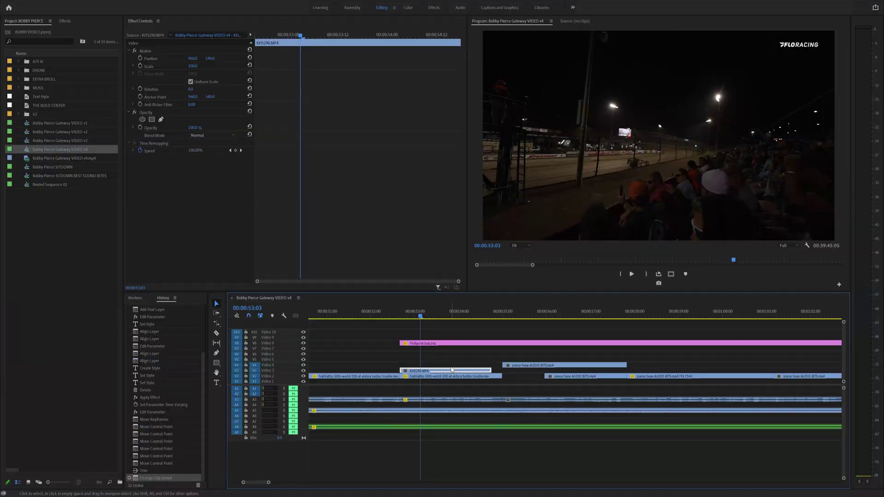
Step: Rate-stretch the KHS290.MP4 clip on Video 3 to about 3.5 seconds and confirm its Clip Speed / Duration settings
scroll(451, 369, "down", 2)
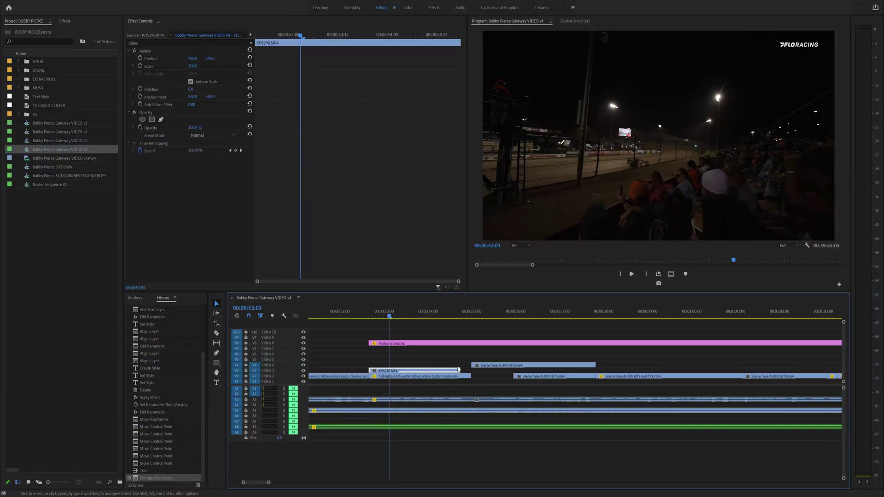
key("r")
left_click_drag(460, 369, 523, 367)
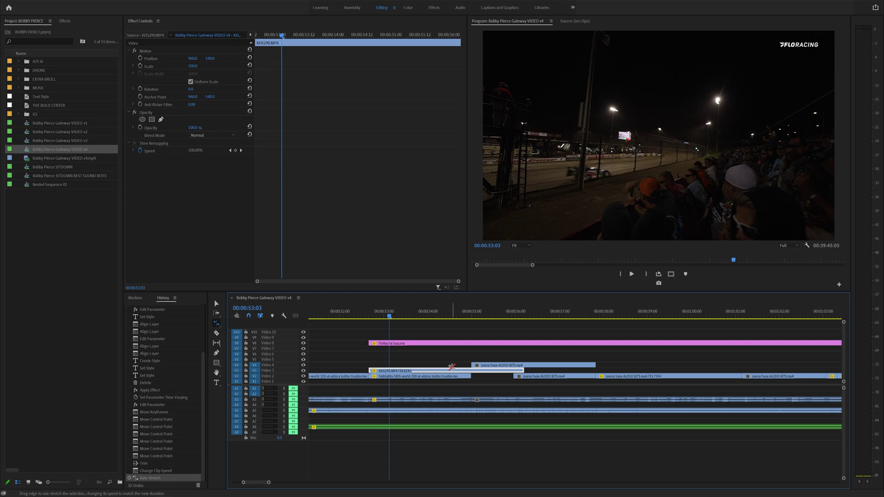
key("ctrl+r")
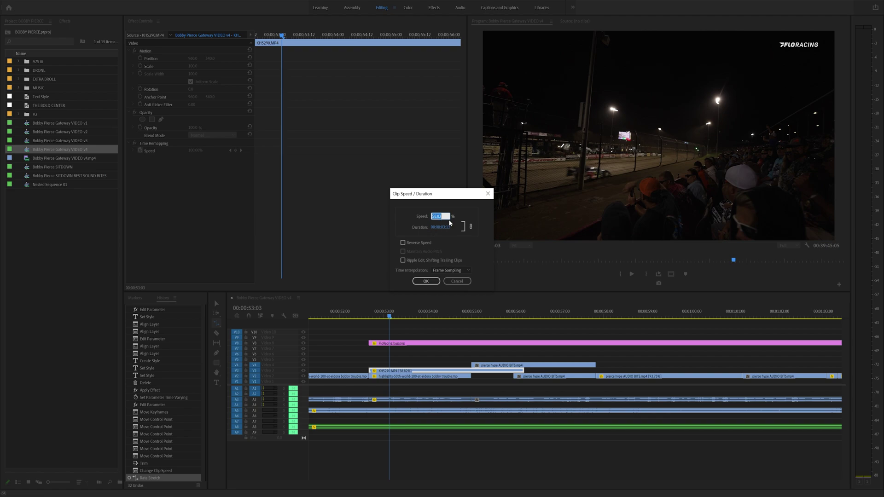
key("Return")
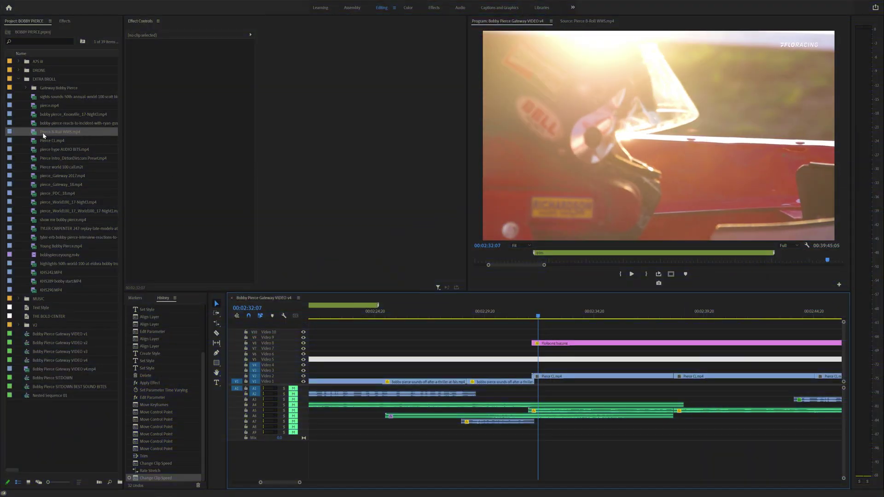
Step: Mark a short in-to-out range in Pierce B-Roll WWS.mp4 and place it on Video 7 at 00:02:32:01
double_click(31, 133)
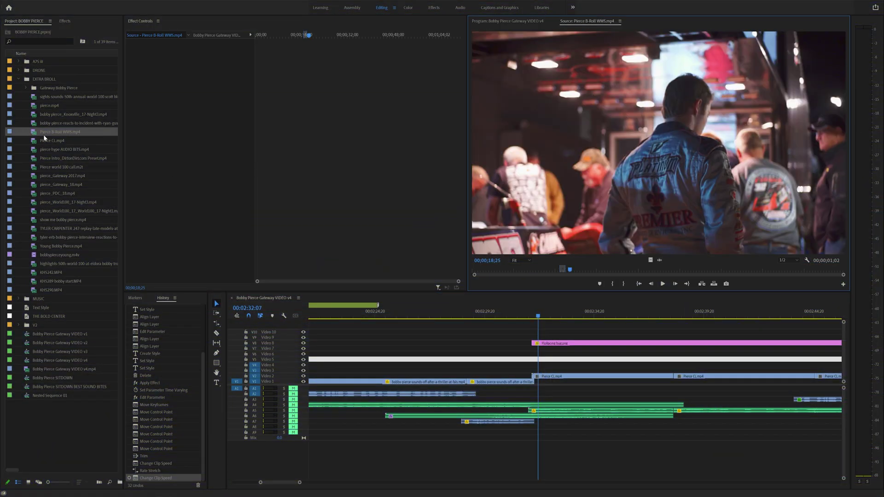
key("space")
key("i")
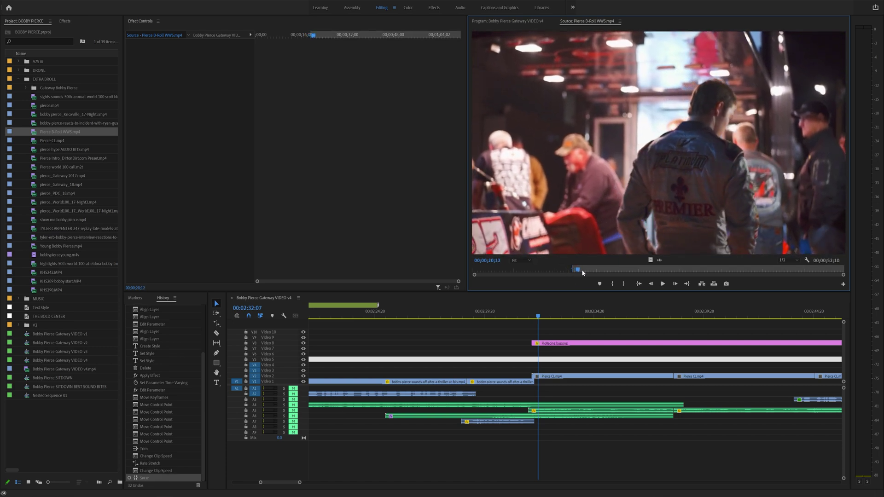
key("o")
left_click_drag(582, 221, 536, 350)
left_click(532, 318)
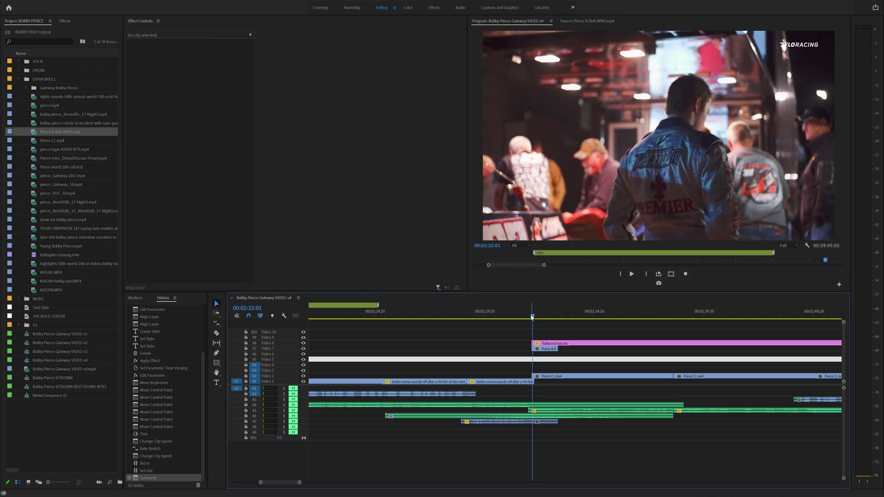
key("space")
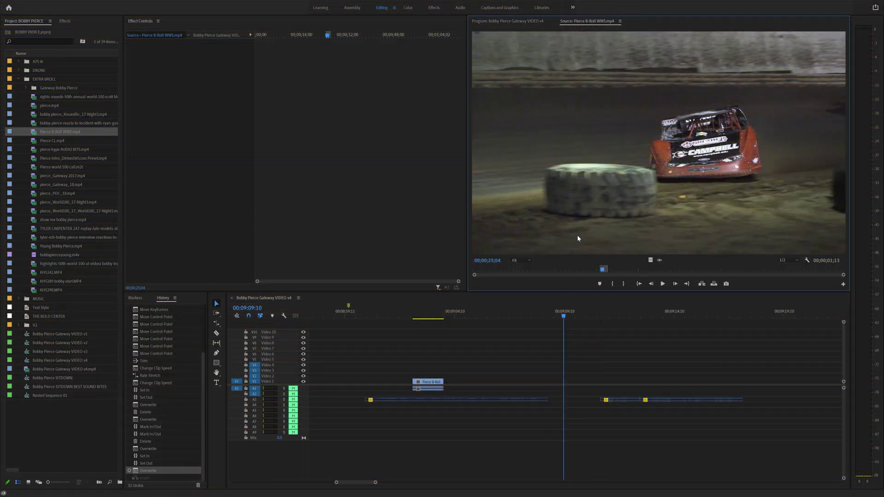
Step: Insert the marked B-roll range at 00:09:09:10, and mark another range of the same clip and insert it directly behind
key("comma")
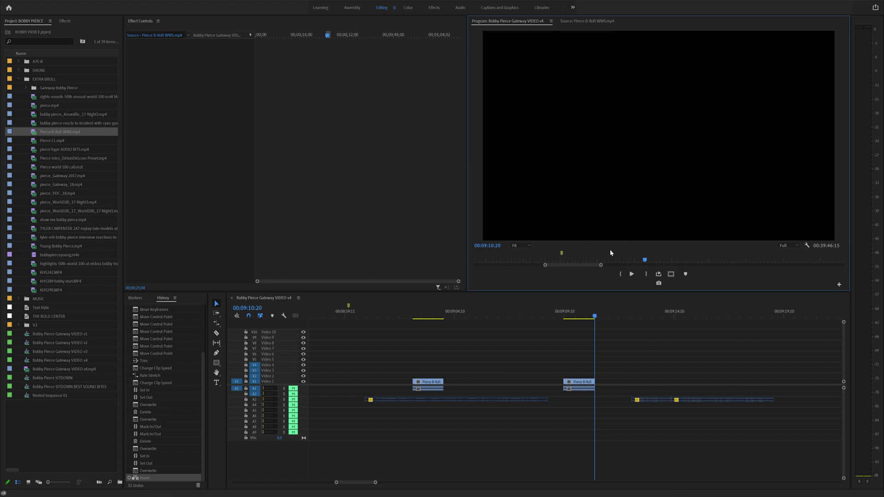
double_click(60, 130)
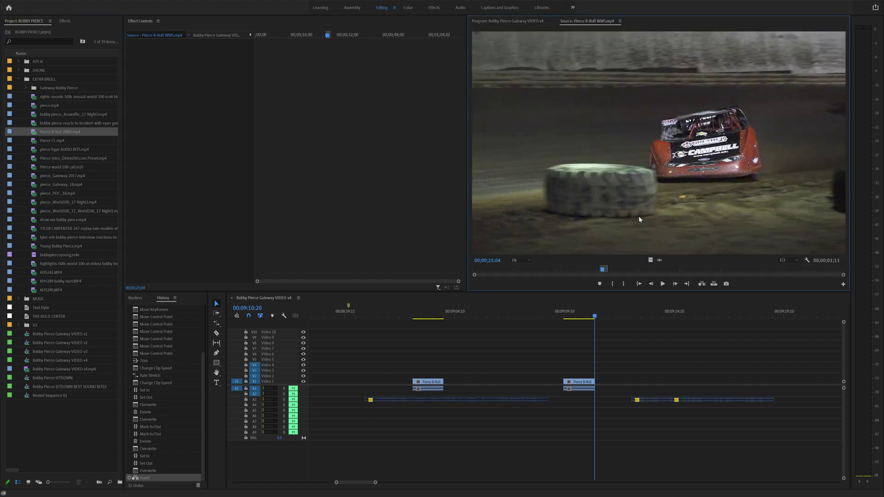
left_click_drag(624, 273, 634, 271)
key("i")
key("space")
Step: Play back the two inserted B-roll clips and park the playhead at 00:09:11:23
key("space")
key("o")
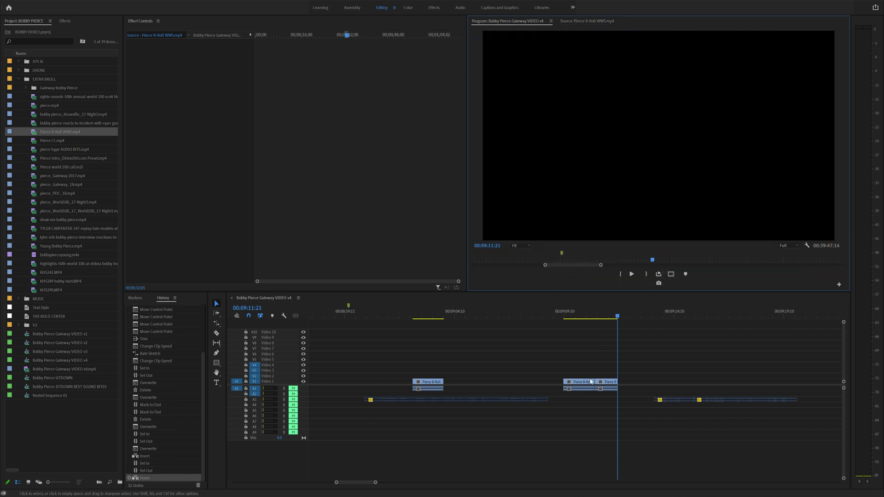
left_click(581, 316)
key("space")
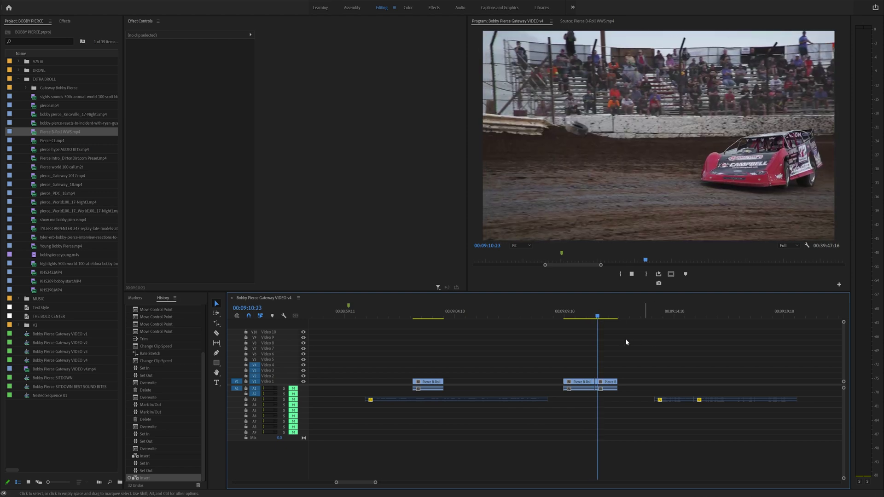
left_click(599, 316)
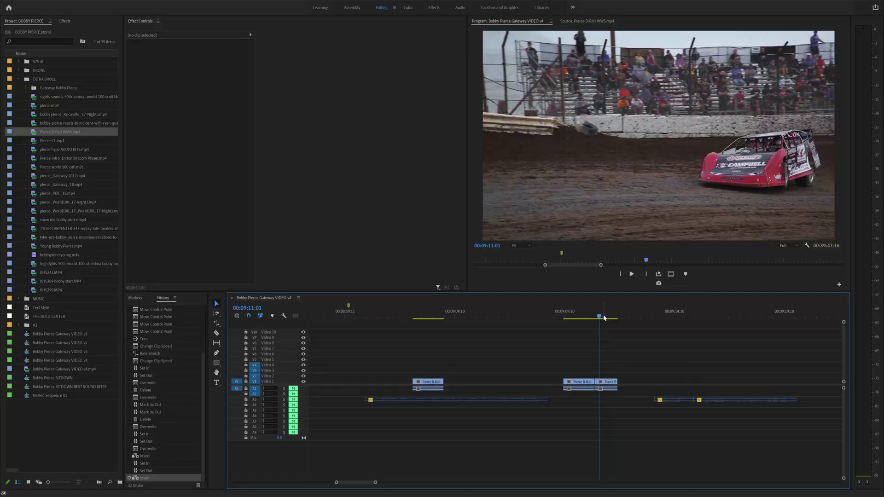
left_click_drag(604, 317, 620, 315)
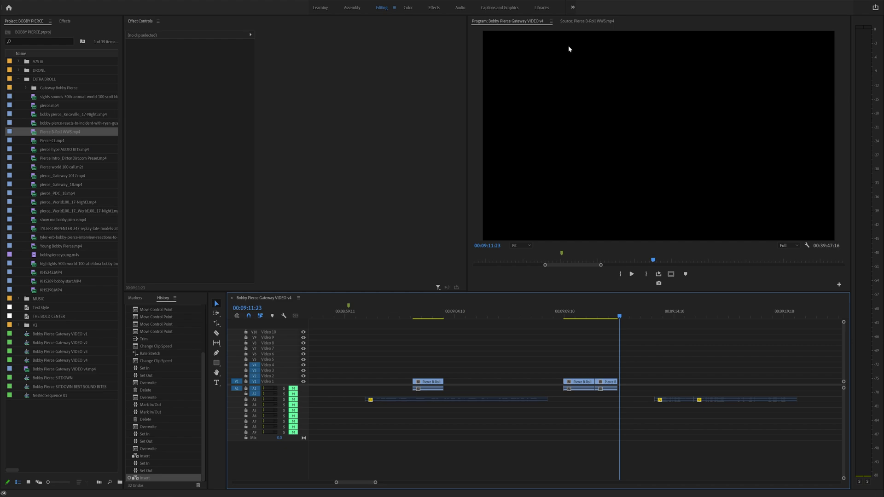
Step: Try docking the Source monitor beside Effect Controls, return it to the Program monitor's group and switch between both monitors
left_click_drag(587, 21, 367, 103)
left_click_drag(183, 22, 603, 107)
left_click(528, 21)
left_click(579, 21)
left_click(529, 23)
Step: Mark the range 00:00:52:14 to 00:00:53:10 in Pierce B-Roll WWS.mp4 and insert it at 00:09:11:23
left_click(586, 22)
left_click_drag(648, 260, 748, 267)
key("i")
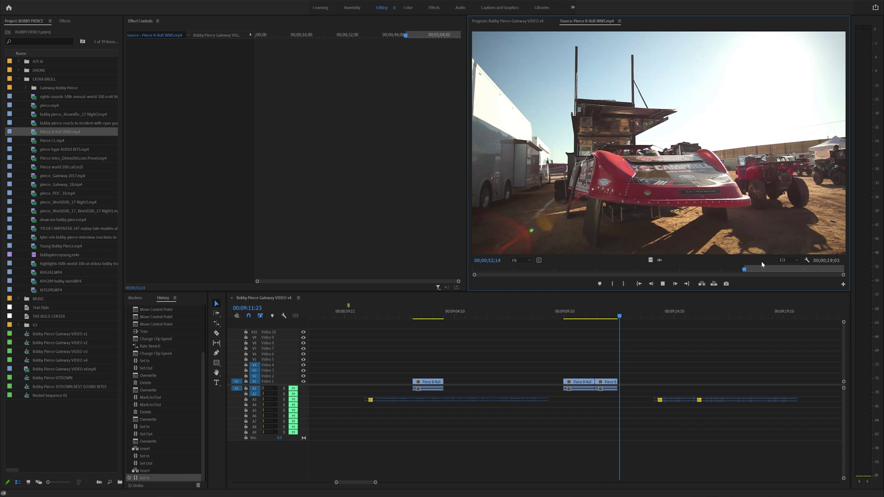
key("o")
key("comma")
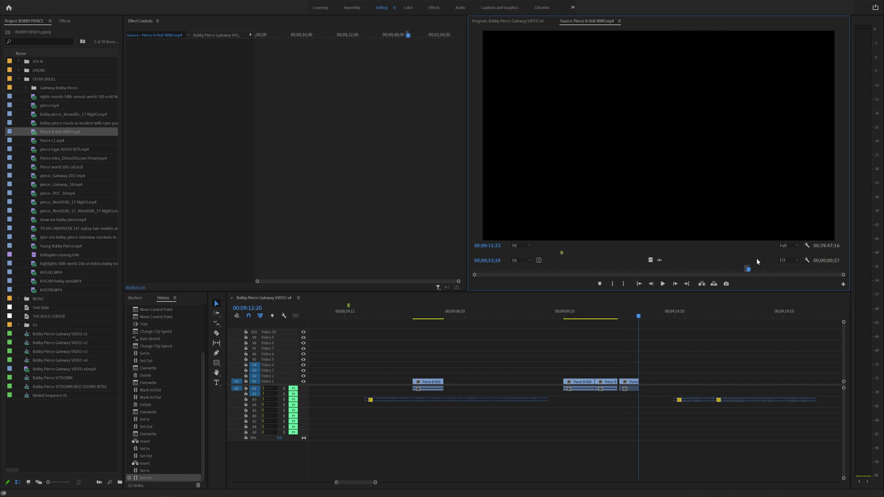
Step: Mark a 15-frame range ending at 00:00:57:12 in Pierce B-Roll WWS.mp4 and overwrite it into the sequence at 00:09:12:20
left_click(582, 21)
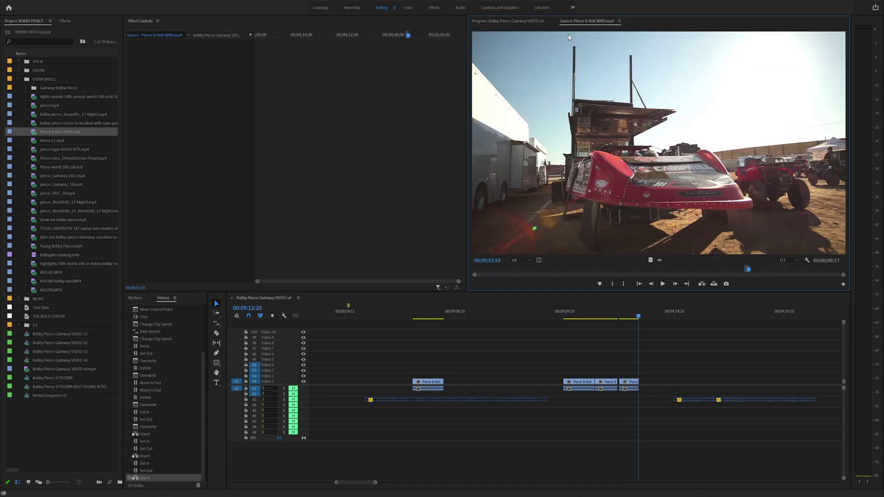
left_click_drag(753, 268, 767, 265)
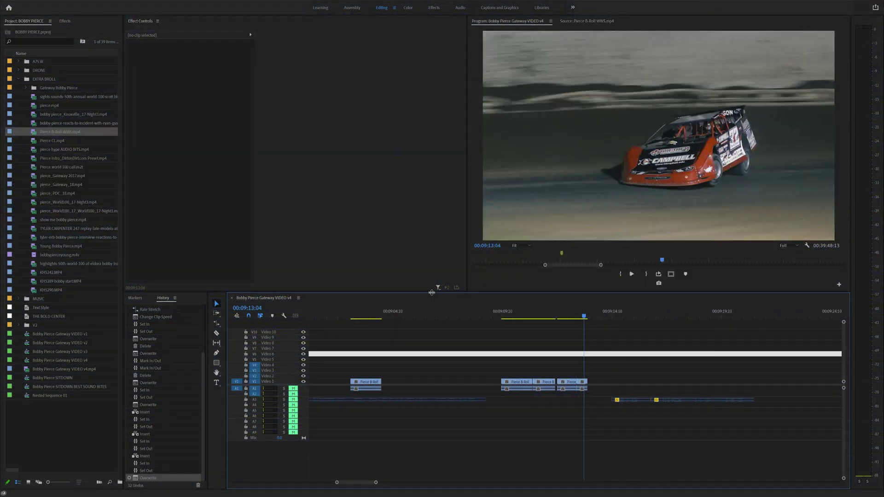
Step: Enlarge the Program monitor area, then try docking the Program monitor beside Effect Controls and return it to the Source monitor's group
left_click_drag(431, 293, 422, 319)
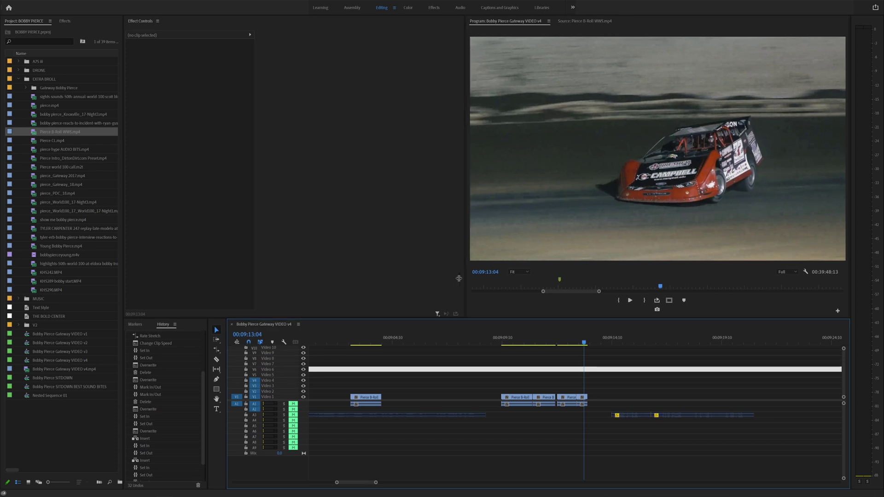
left_click_drag(444, 277, 469, 276)
left_click_drag(520, 22, 311, 139)
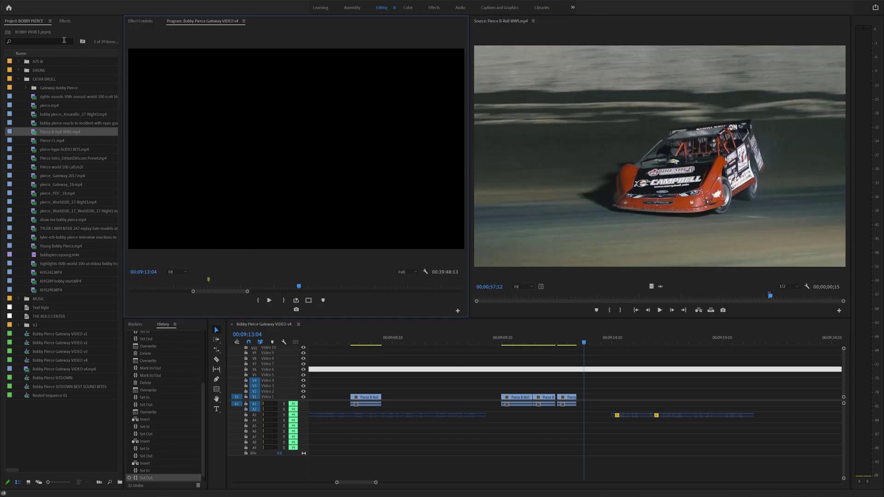
left_click_drag(190, 23, 537, 94)
Step: Try docking the Effects panel beside Effect Controls, return it to the Project panel's group and show the project's contents again
left_click_drag(65, 20, 230, 111)
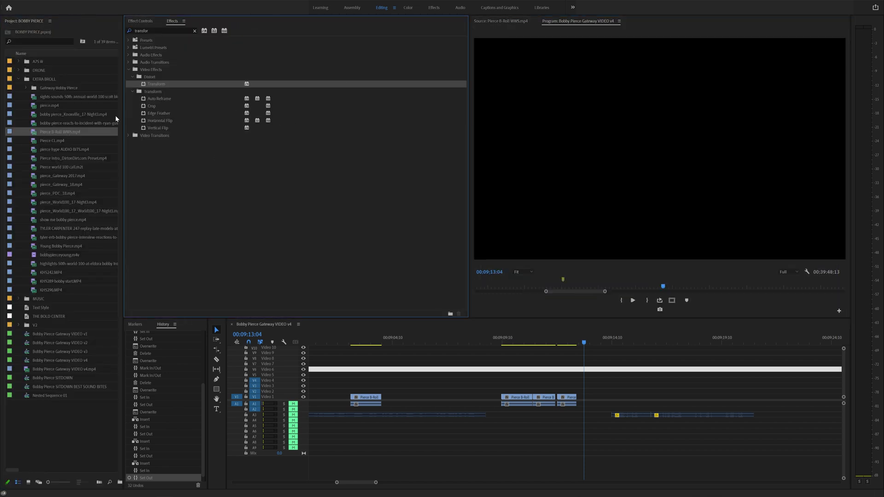
left_click_drag(173, 21, 67, 109)
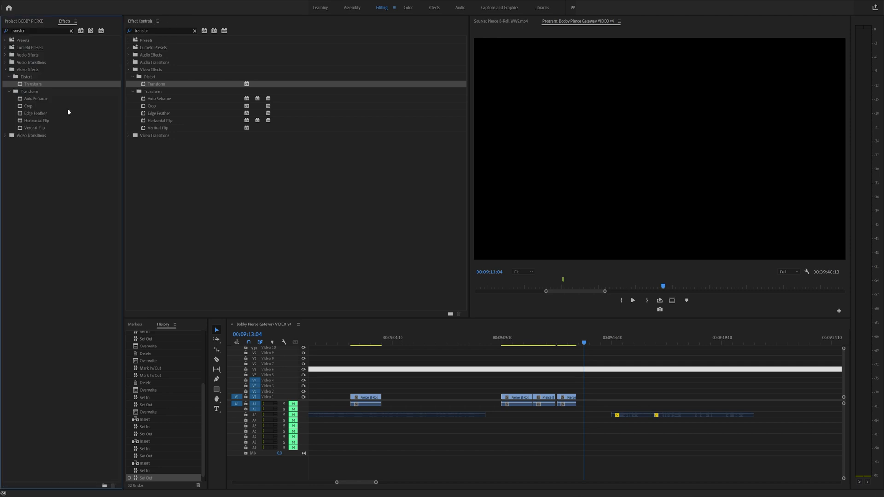
left_click(26, 21)
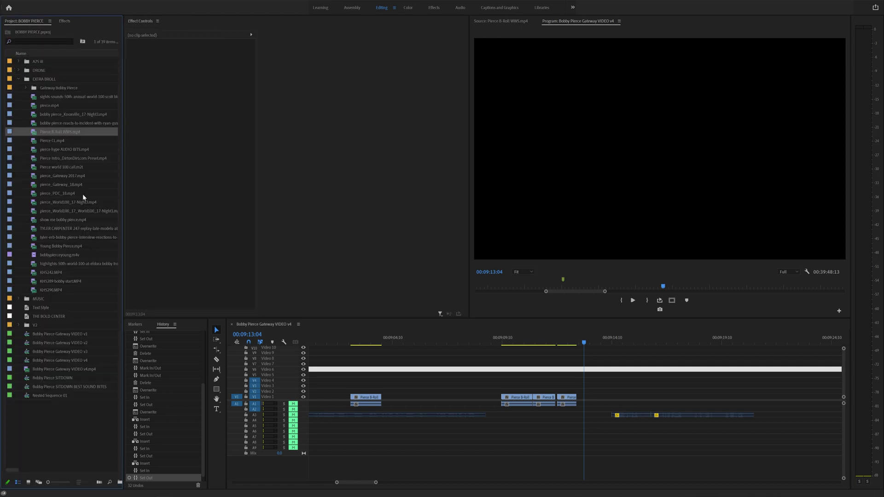
Step: Place show me bobby pierce.mp4 on Video 1 at 00:09:13:04 with a name title in the THE BOLD CENTER style above it
left_click(18, 62)
left_click(66, 152)
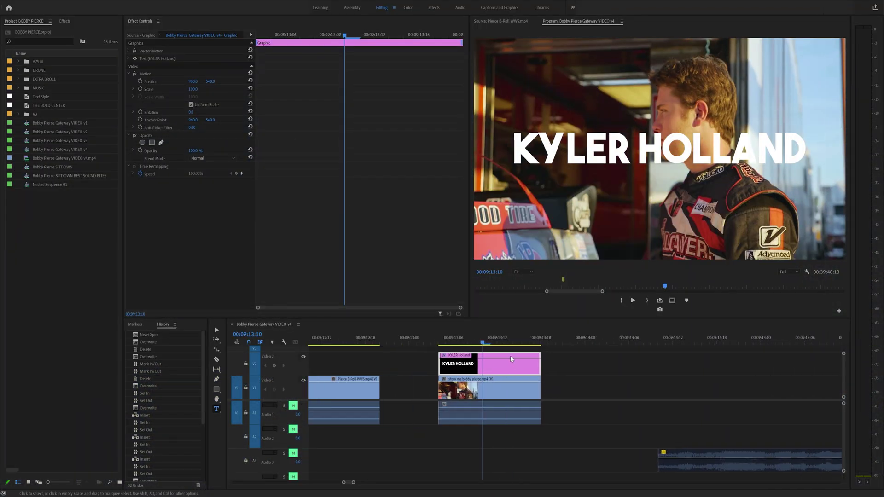
mouse_move(493, 338)
left_mouse_down()
mouse_move(554, 336)
mouse_move(488, 337)
left_mouse_up()
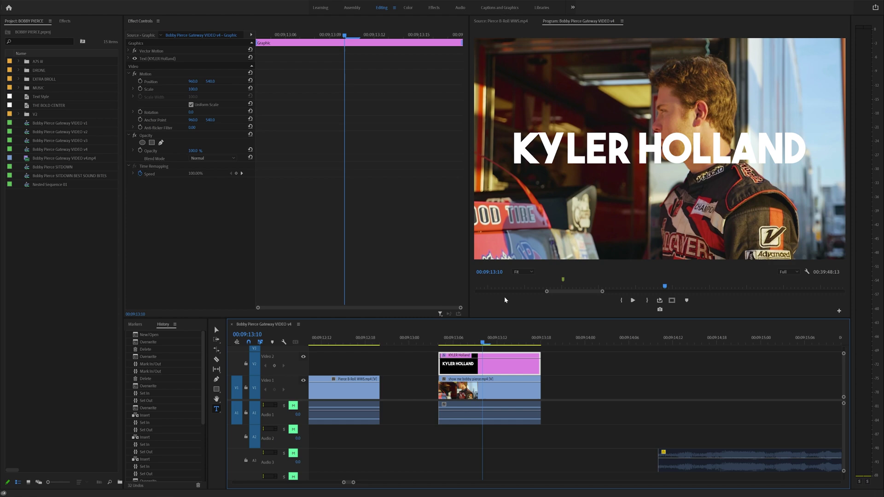
Step: Open the name title on Video 2 for editing, select its text layer and reduce the font size
double_click(491, 366)
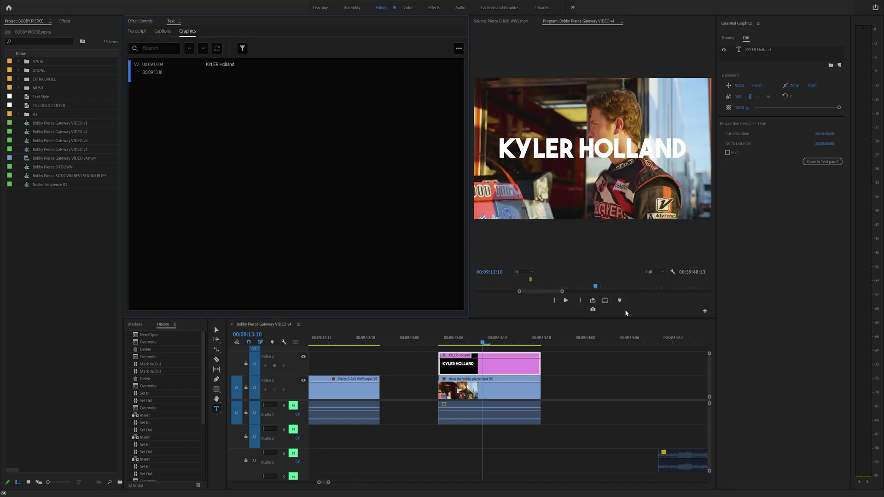
left_click(755, 50)
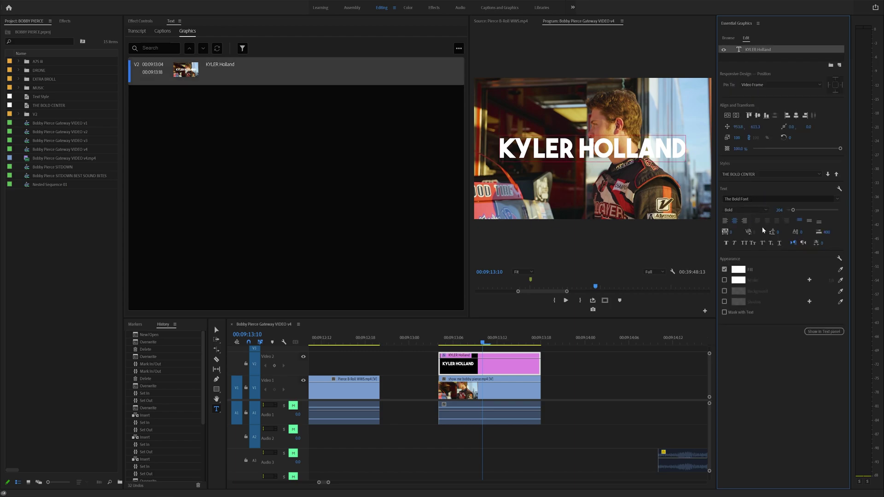
left_click_drag(793, 210, 787, 210)
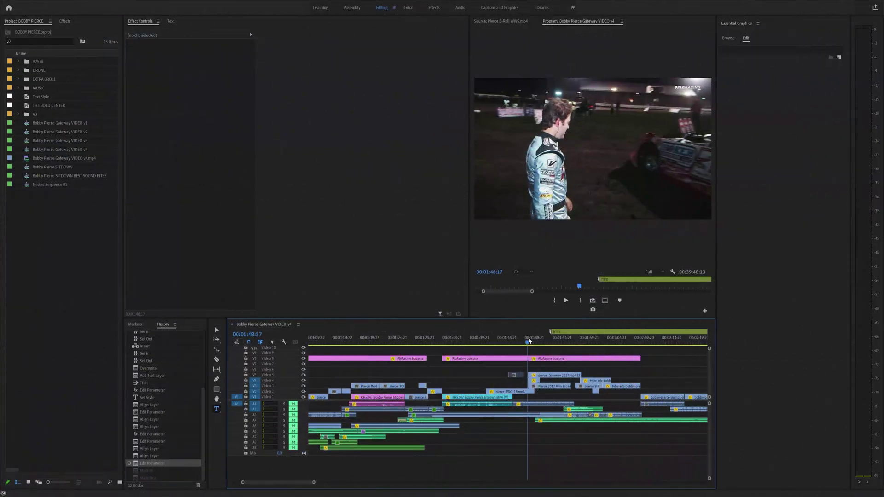
Step: Mark the sequence range from about 00:01:48 to 00:02:04:07 and render it In to Out
scroll(517, 349, "down", 5)
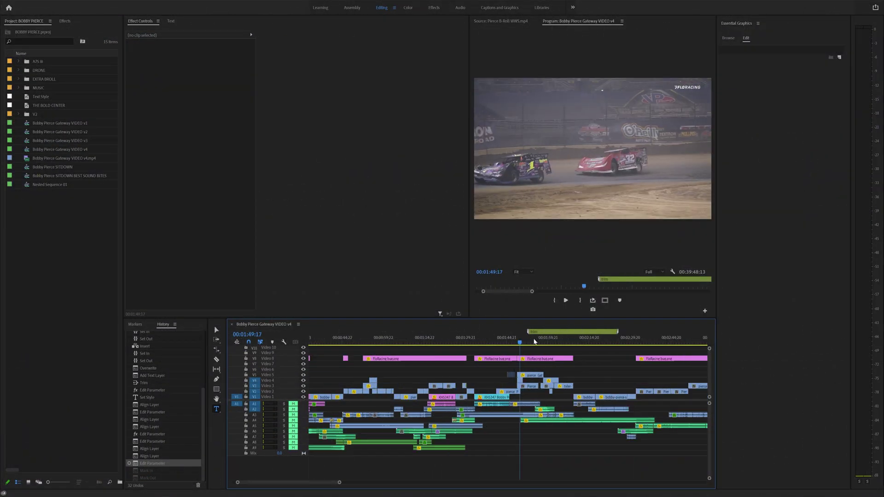
key("equal")
key("equal")
left_click_drag(507, 343, 667, 343)
key("i")
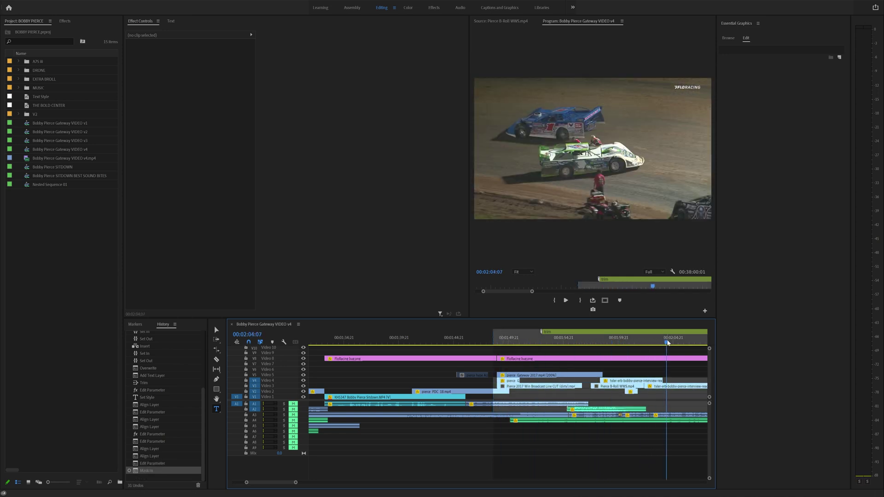
key("o")
left_click(38, 1)
left_click(55, 22)
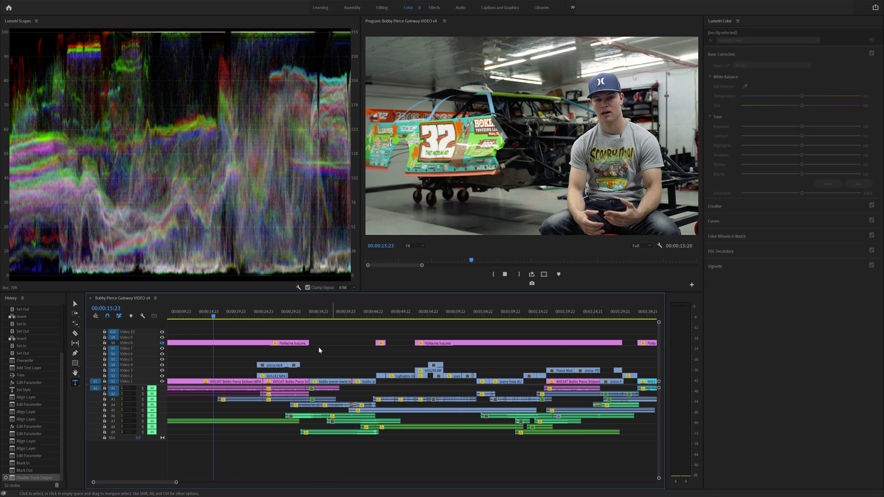
Step: Select the pierce.mp4 clip, move the playhead past it and turn on Selection Follows Playhead for the sequence
left_click(276, 365)
left_click(283, 316)
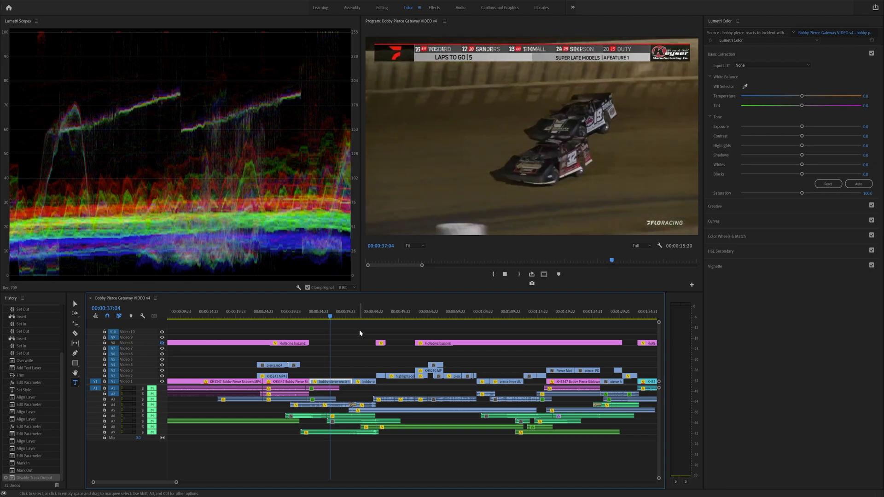
left_click(355, 313)
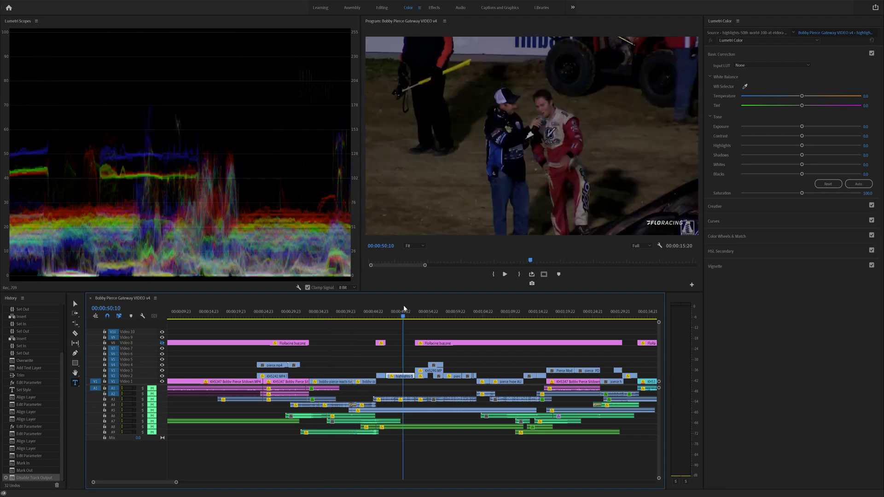
Step: Move the playhead across several clips, park it at 00:00:15:22 and check the sequence's Selection Follows Playhead option
left_click(404, 312)
key("space")
left_click(445, 312)
left_click(214, 315)
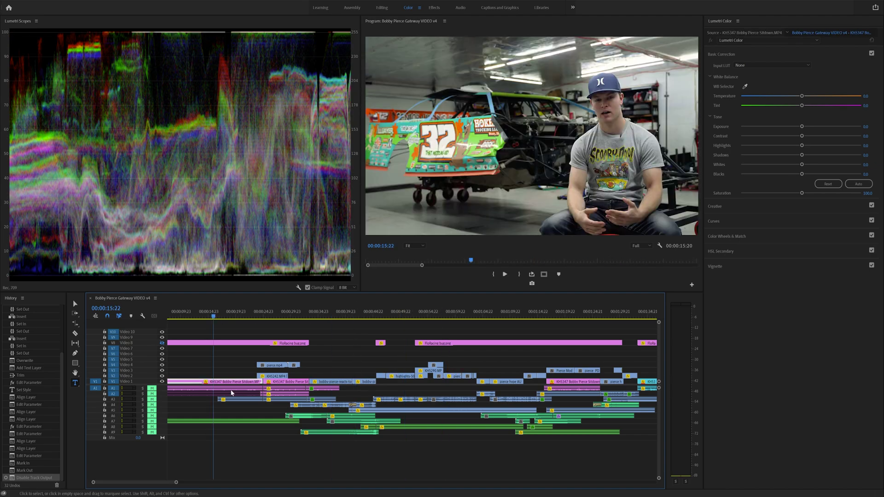
left_click(46, 3)
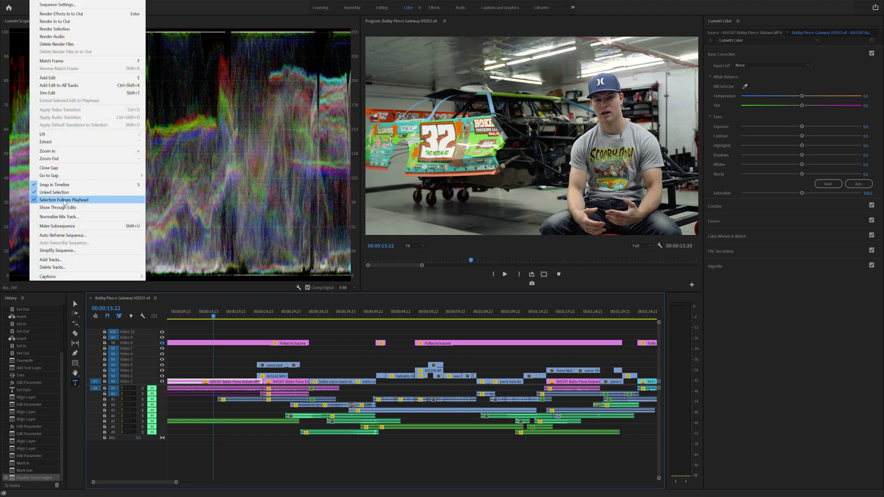
left_click(230, 373)
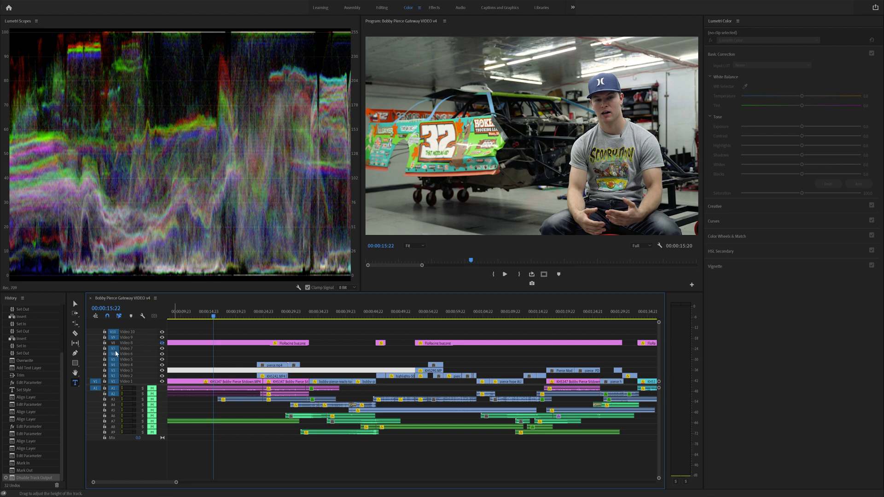
Step: Play back the KHS347 interview clip from 00:00:15:22, select it and expand all tracks of the sequence
left_click(225, 366)
key("space")
key("space")
left_click(233, 383)
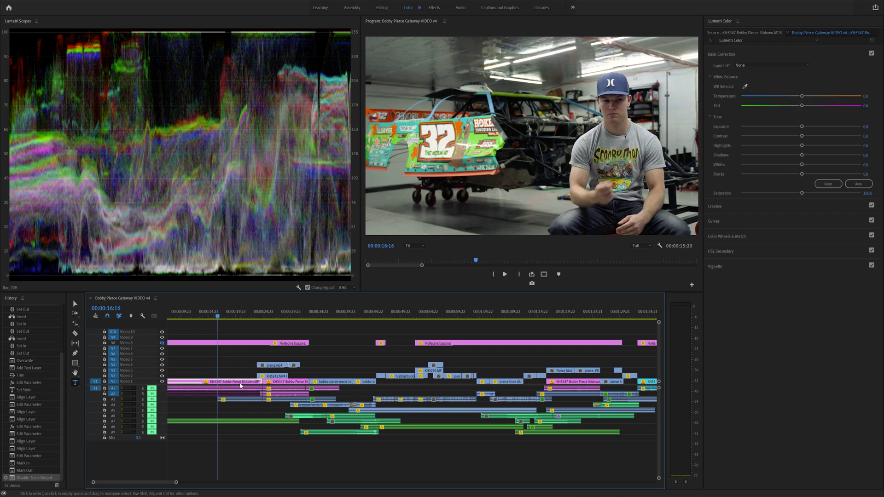
key("shift+=")
key("space")
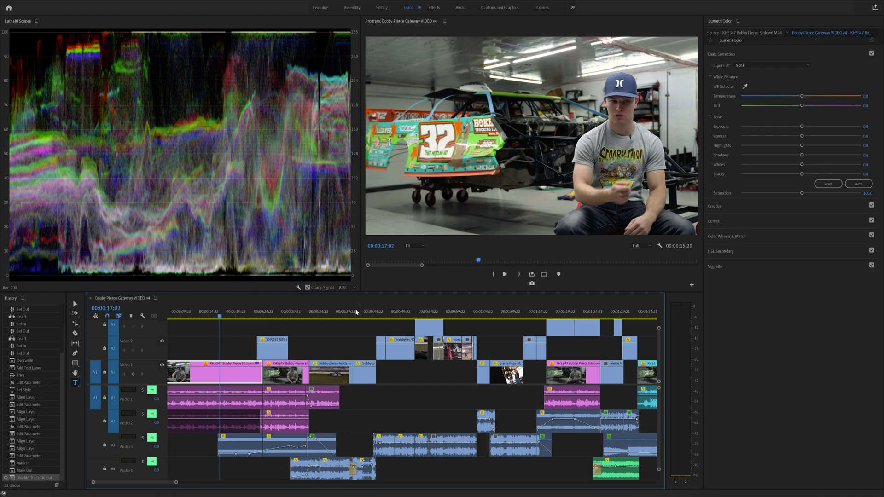
Step: Play the race B-roll after the interview clips and move the playhead to the highlights clip at 00:00:48:09
left_click(319, 313)
key("space")
key("space")
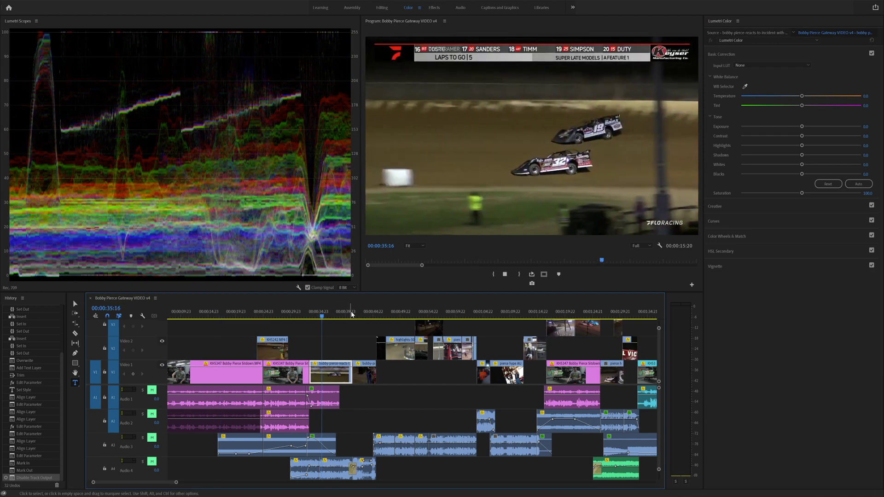
left_click_drag(352, 313, 374, 316)
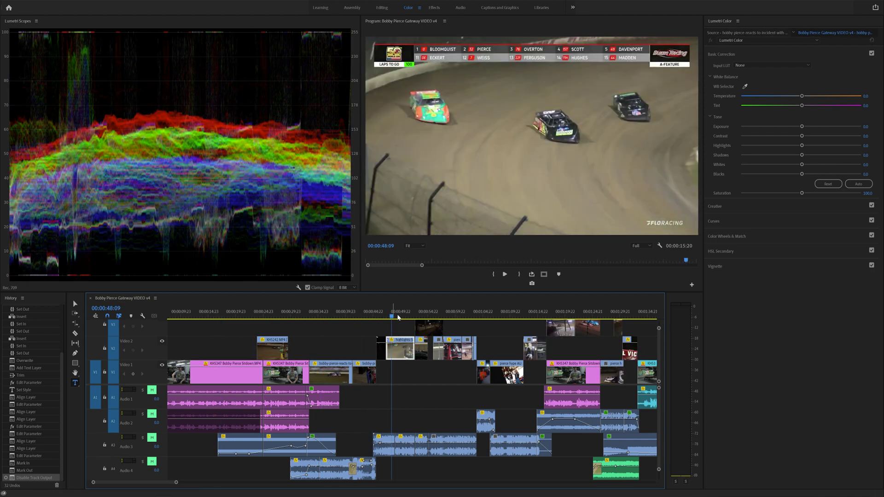
Step: Raise the Lumetri Exposure of the highlights clip during playback, stop, and raise the Exposure of the clip under the playhead
key("space")
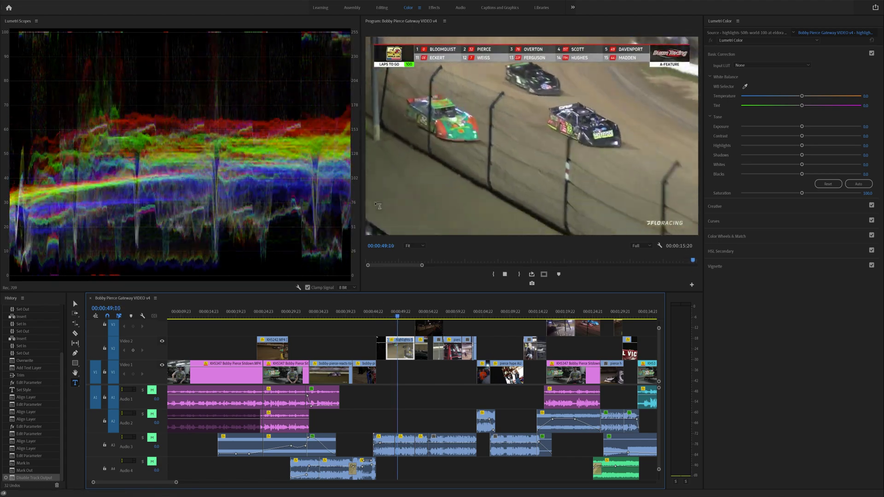
mouse_move(802, 126)
left_mouse_down()
mouse_move(808, 135)
mouse_move(826, 128)
mouse_move(808, 127)
left_mouse_up()
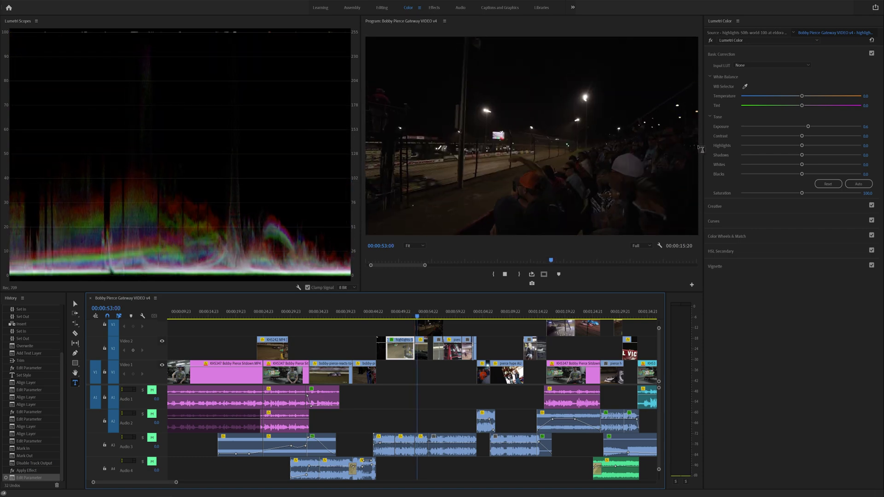
key("space")
left_click_drag(801, 127, 822, 126)
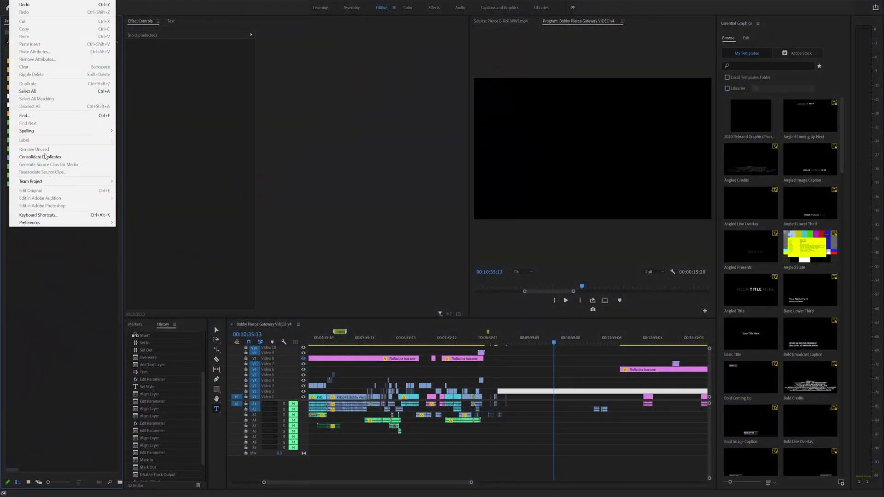
Step: Set Default Media Scaling to Set to frame size in the Media preferences
mouse_move(40, 225)
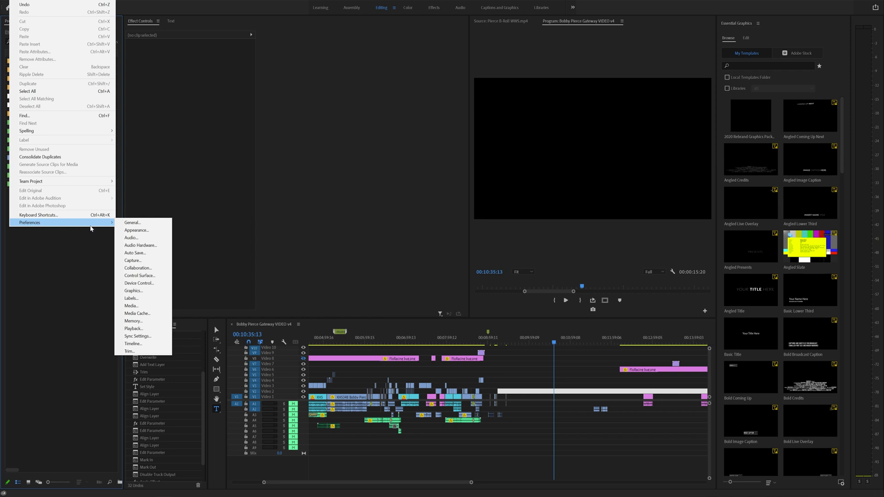
left_click(138, 307)
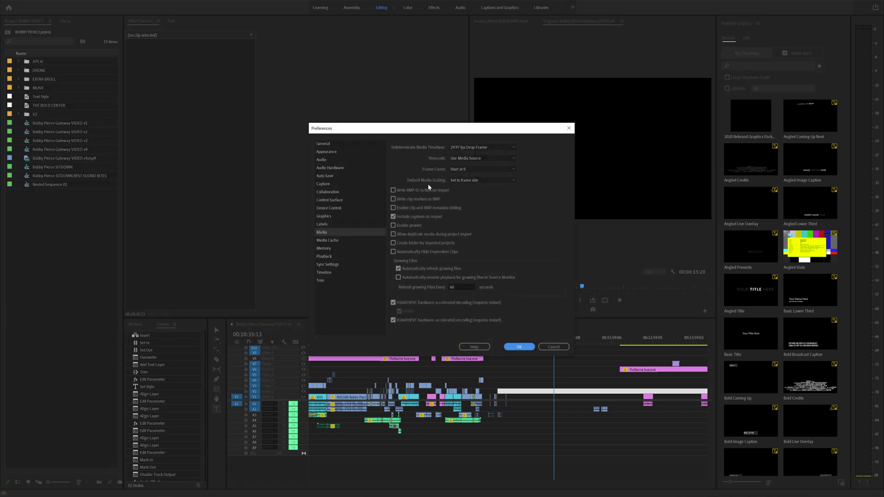
left_click(460, 182)
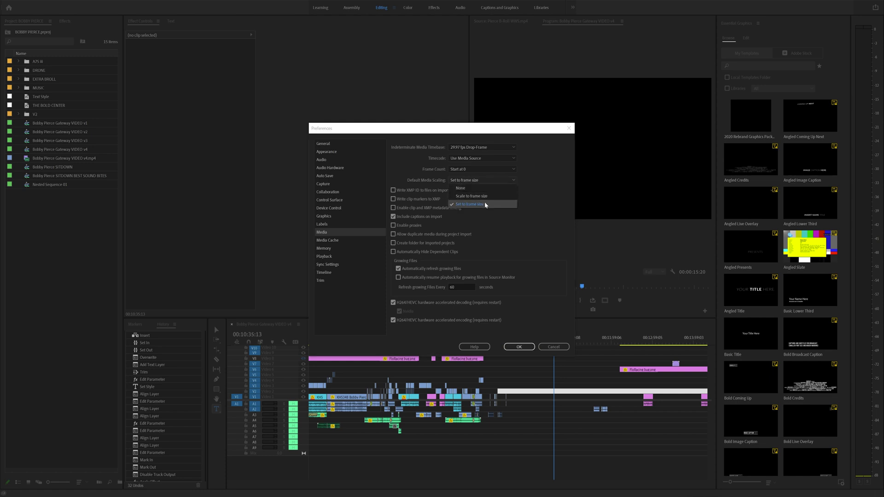
left_click(485, 204)
left_click(518, 347)
Step: Place Pierce world 100 call.m2t from the EXTRA BROLL bin on Video 1 at about 00:10:15 and select it to show its Motion settings
left_click(537, 344)
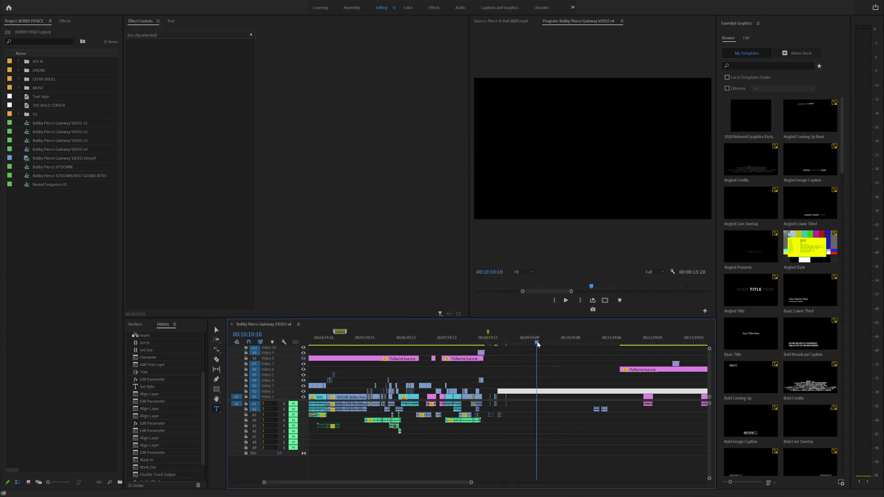
key("=")
scroll(539, 349, "down", 1)
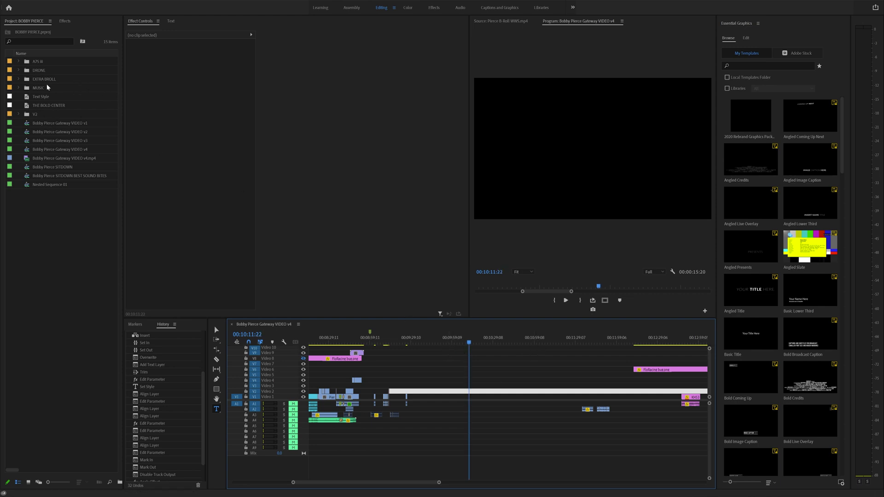
left_click(18, 79)
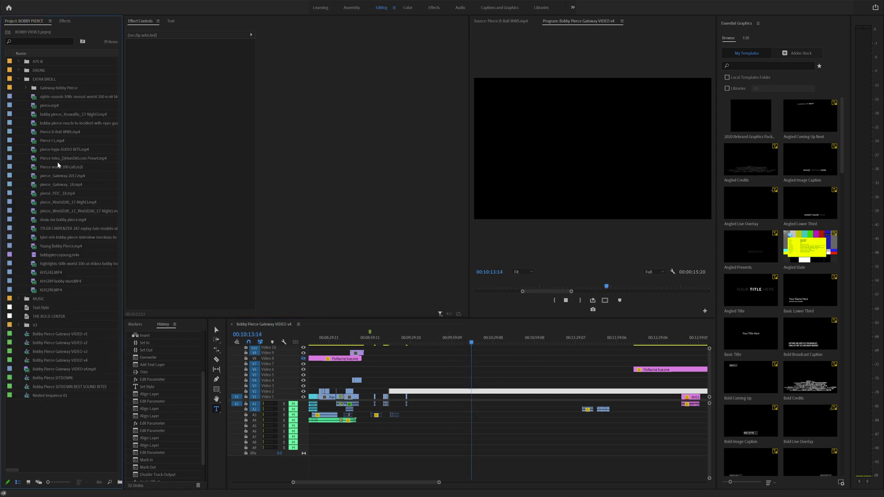
left_click(58, 167)
left_click_drag(491, 407, 477, 406)
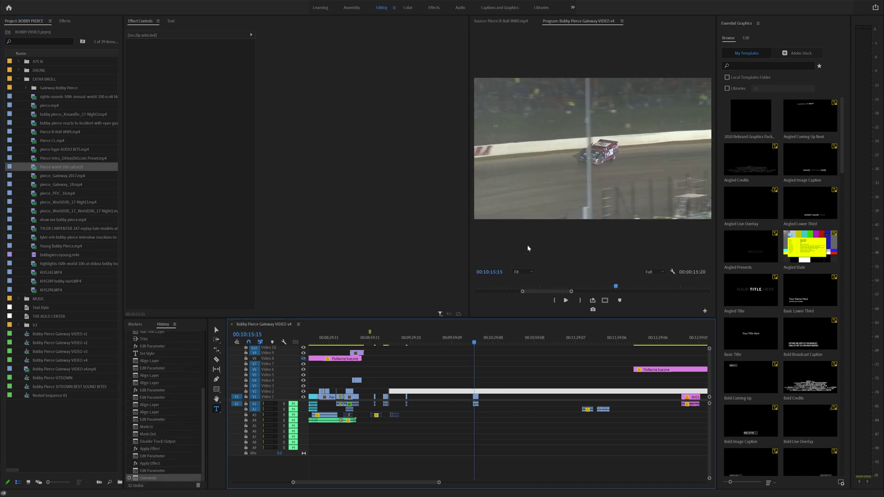
left_click(475, 398)
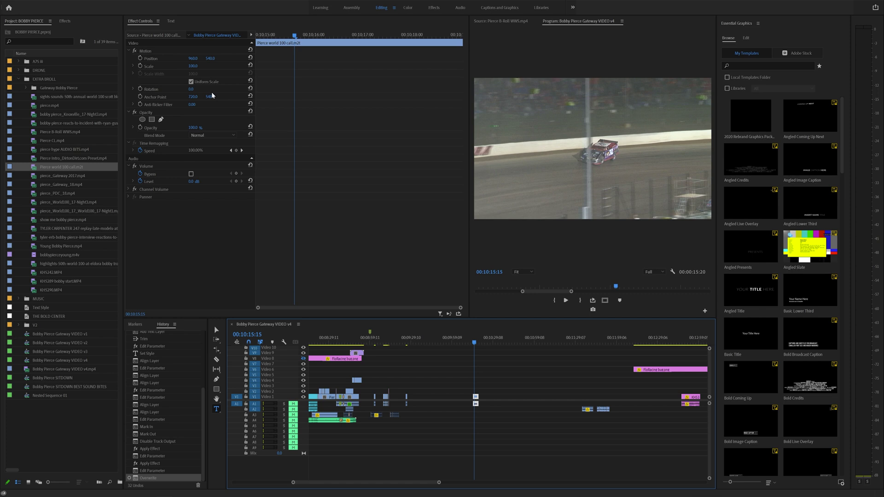
left_click(190, 67)
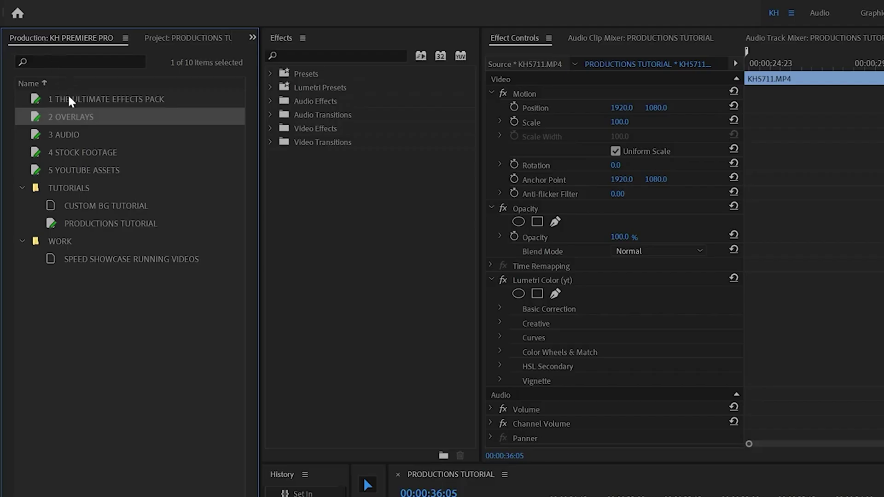
Step: Open the 1 THE ULTIMATE EFFECTS PACK project from the production and bring its QUICK SLIDE RIGHT 01 transition into the PRODUCTIONS TUTORIAL sequence
double_click(69, 99)
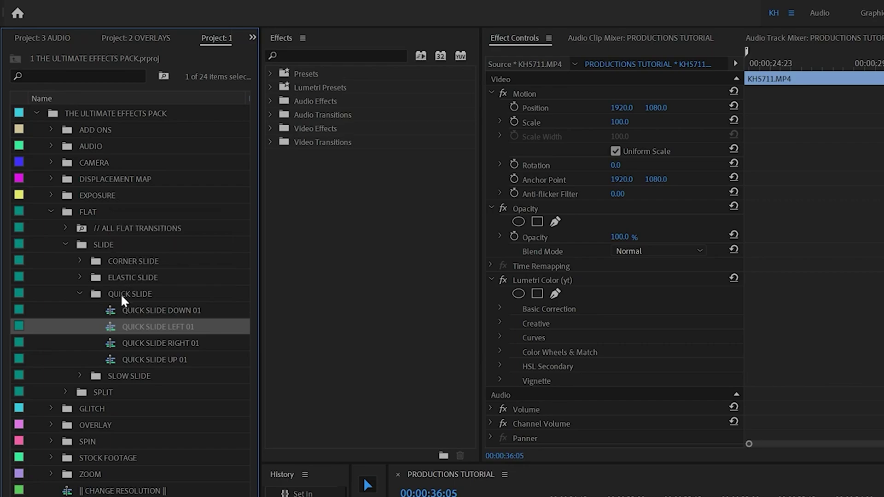
left_click(138, 346)
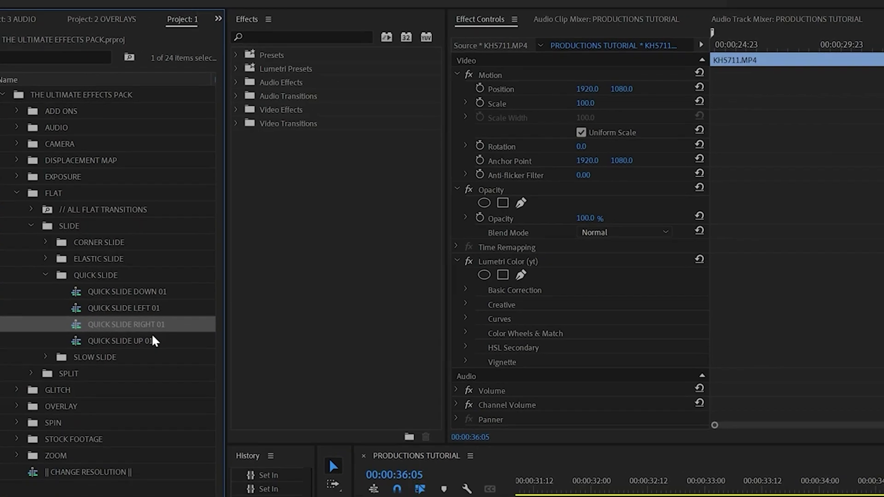
left_click_drag(153, 337, 592, 276)
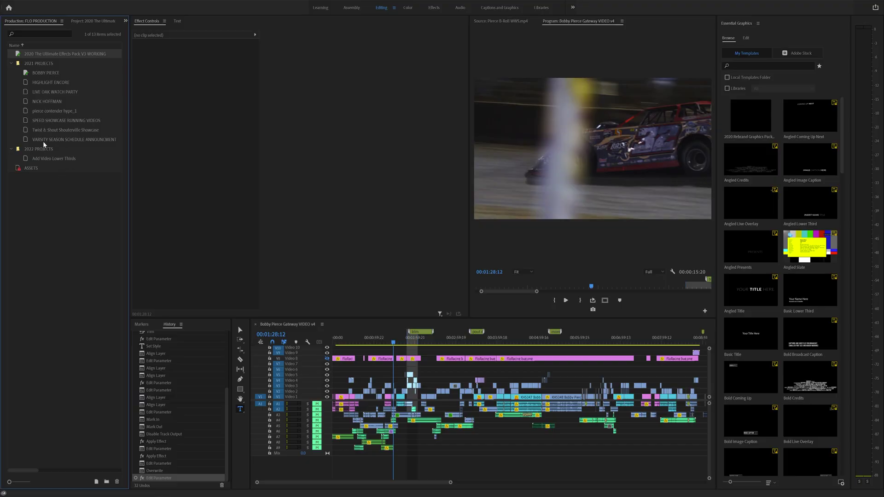
Step: Open the ASSETS project from the production, look through its ENDPLATE bin, and return to the production's project list
double_click(31, 168)
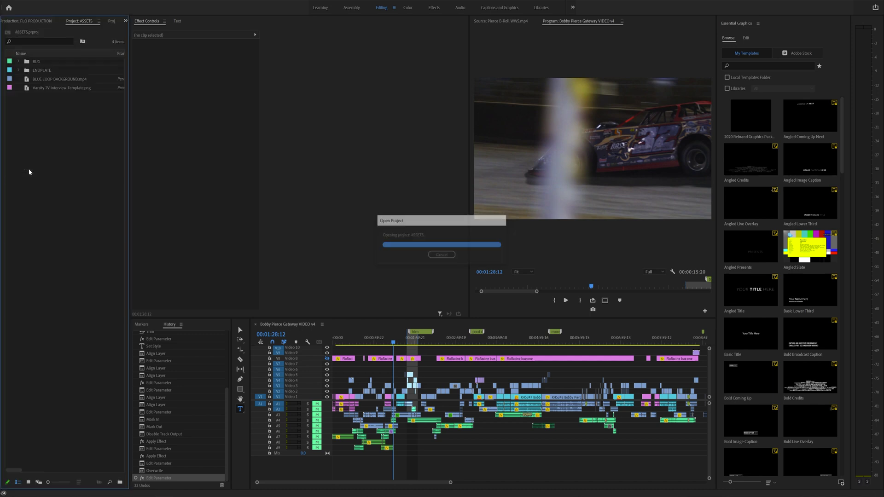
left_click(19, 70)
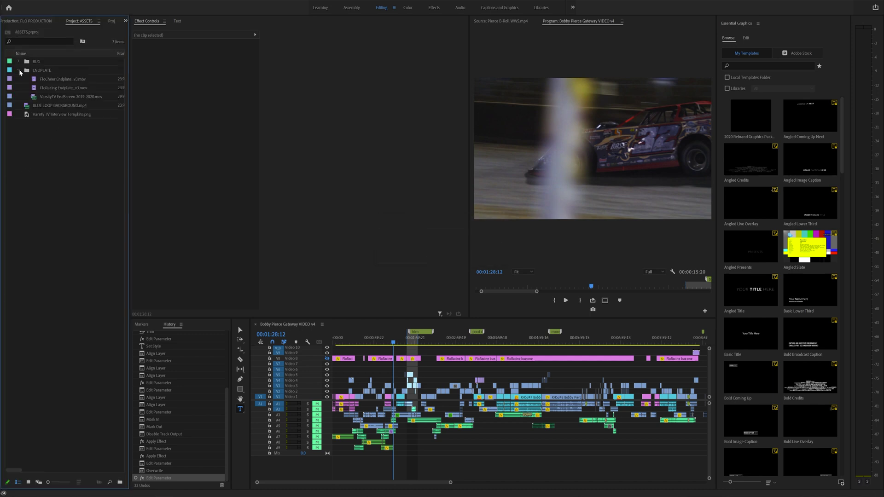
left_click(19, 71)
left_click(33, 22)
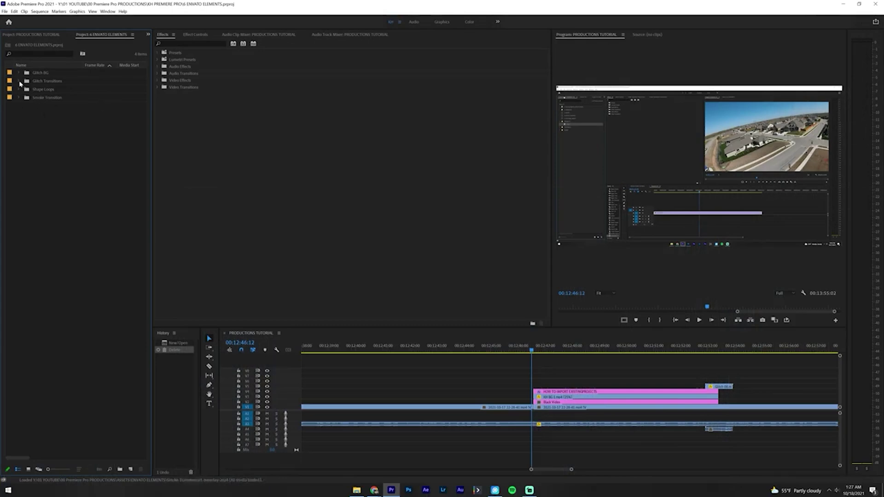
Step: Place Glitch 11.mov from the Glitch Transitions bin above the cut at about 00:12:46 in the PRODUCTIONS TUTORIAL sequence
left_click(19, 82)
left_click(69, 171)
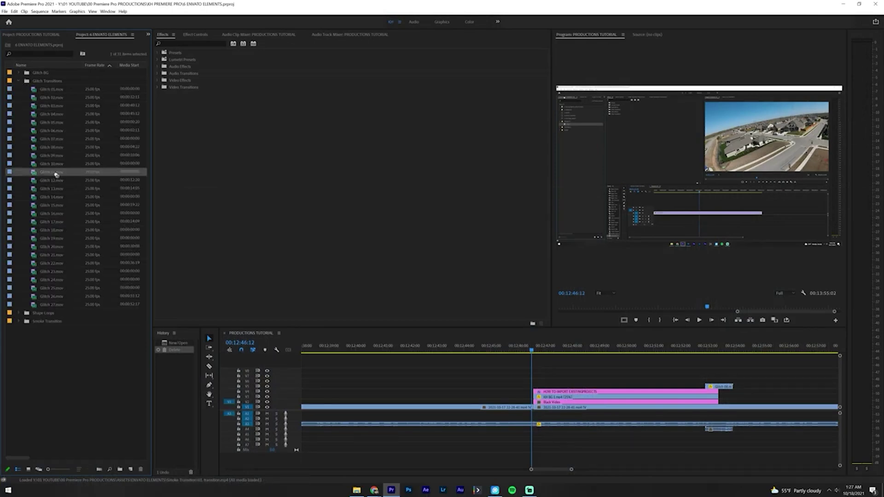
left_click_drag(80, 181, 515, 390)
Step: Set the Glitch 11.mov clip's blend mode to Screen and play the transition from shortly before it
left_click(195, 34)
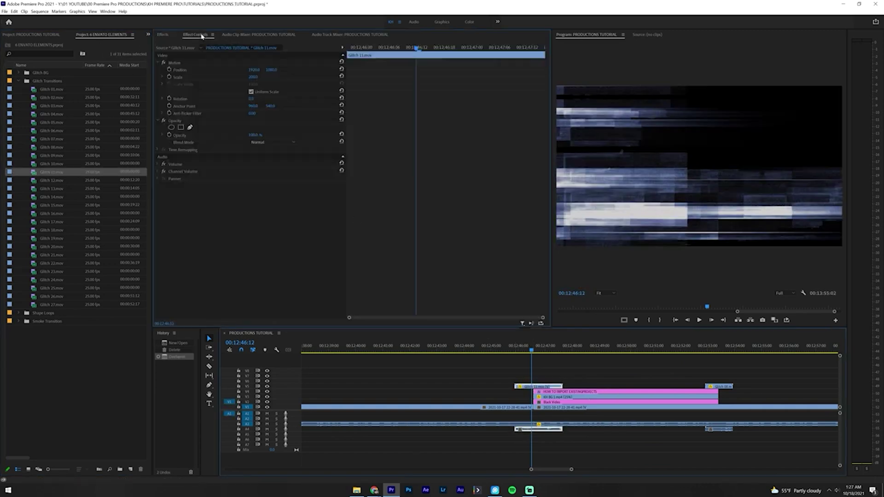
left_click(260, 142)
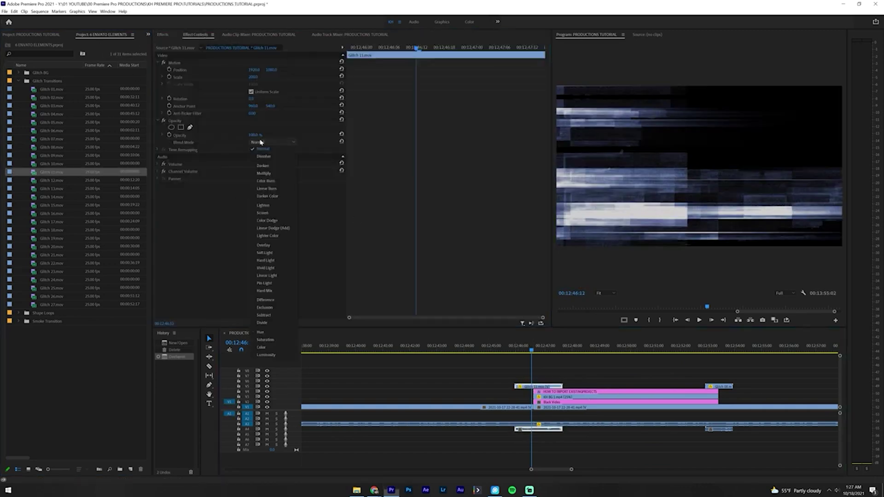
left_click(263, 213)
left_click(503, 349)
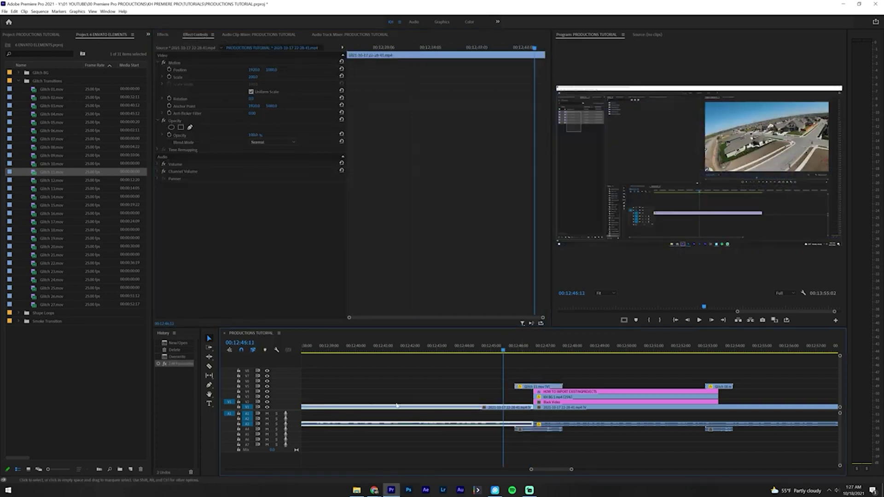
key("space")
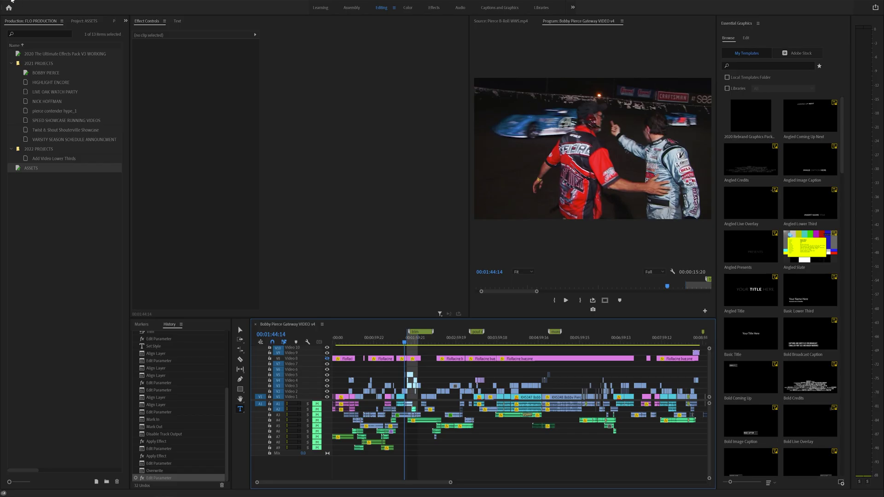
Step: Open the keyboard shortcuts editor and examine the commands assigned to the U key and the application tool shortcuts
left_click(11, 2)
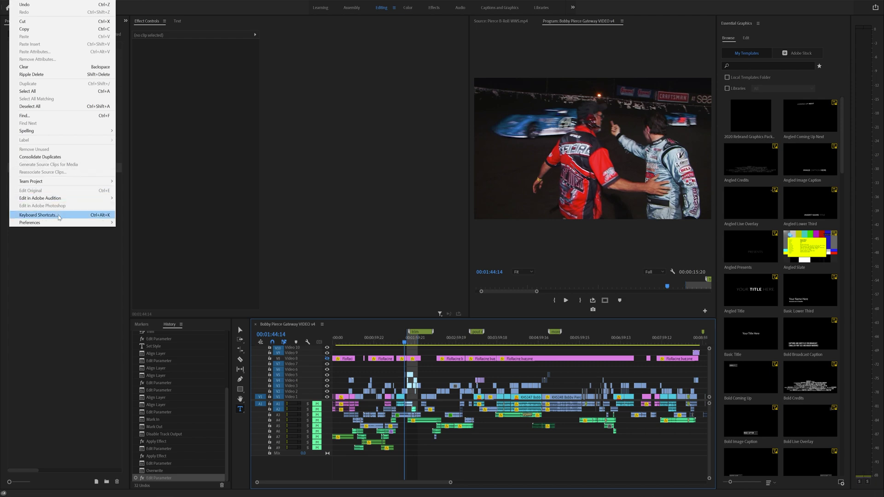
left_click(37, 215)
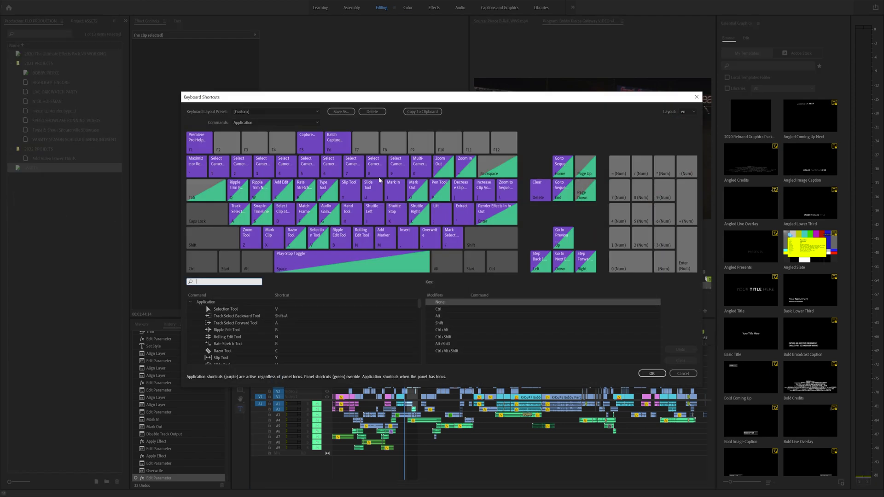
left_click(371, 191)
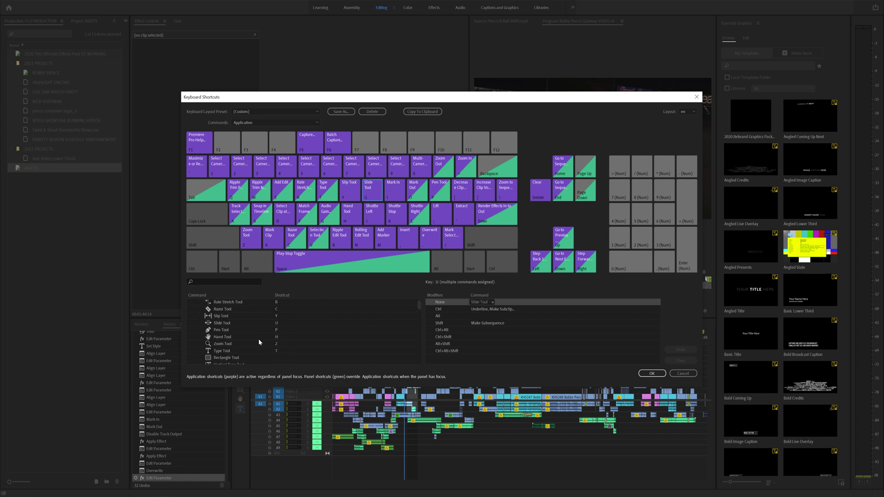
scroll(259, 341, "down", 3)
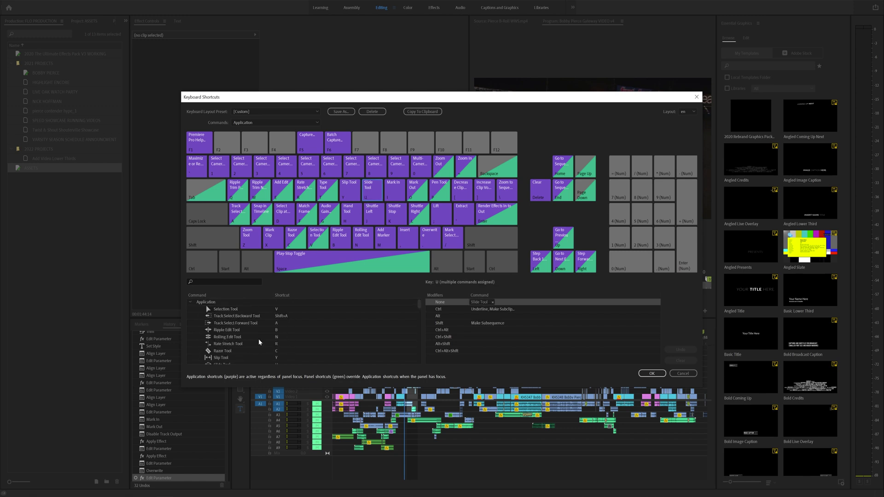
Step: Search the shortcut commands for "cut", inspect the Keyboard Shortcuts entry, and close the shortcuts editor
left_click(226, 282)
type("cut")
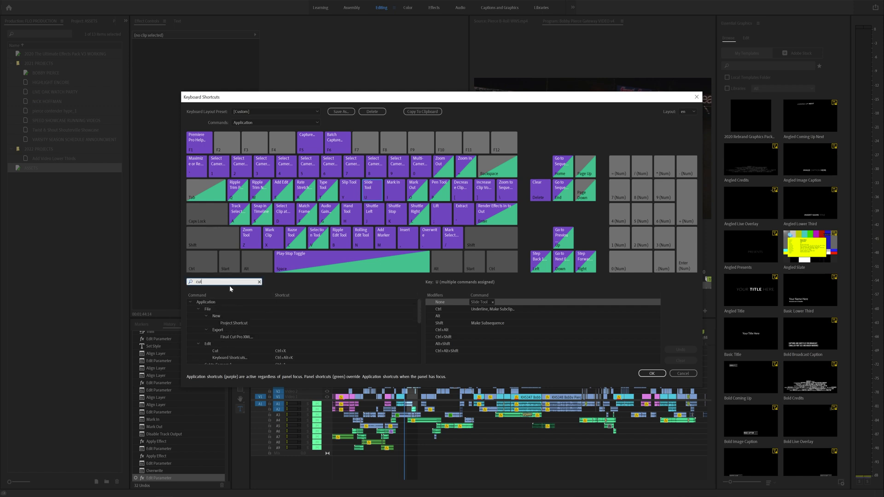
scroll(280, 343, "down", 2)
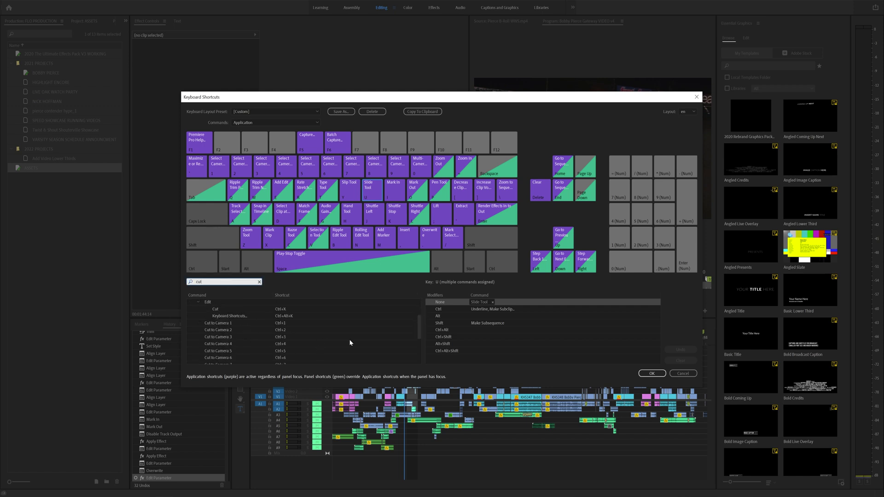
left_click(296, 317)
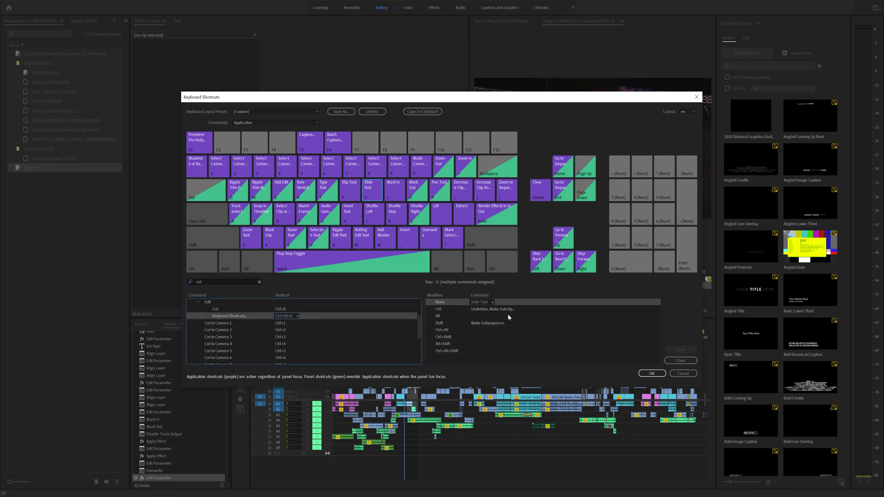
left_click(697, 97)
Step: Cut the pierce_PDC_18.mp4 clip on Video 2 at 00:01:44:01 with the Razor tool
key("=")
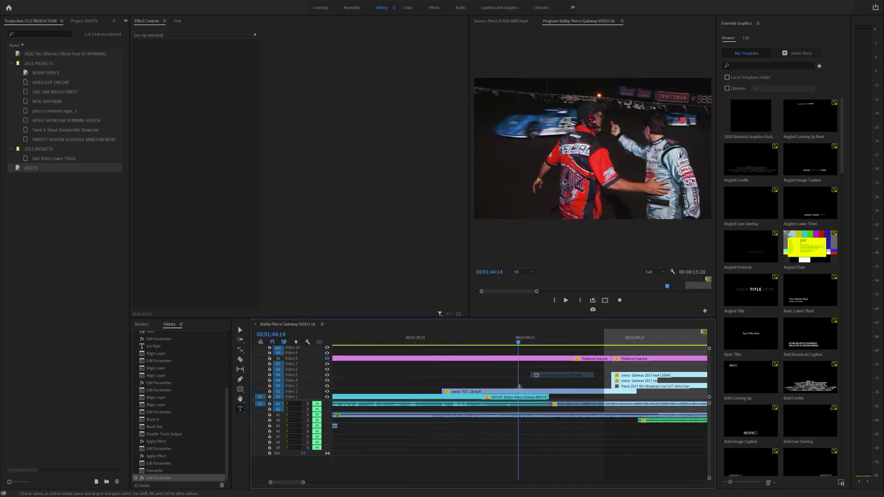
left_click(516, 391)
left_click(506, 341)
key("c")
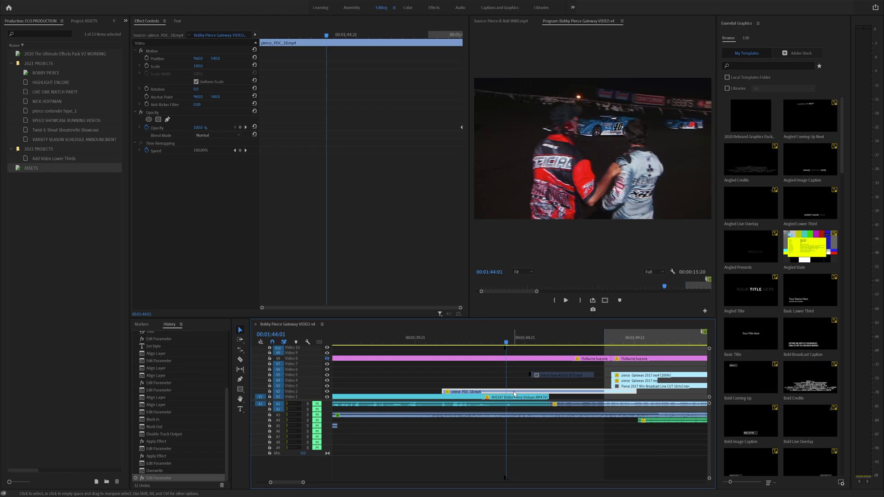
left_click(513, 391)
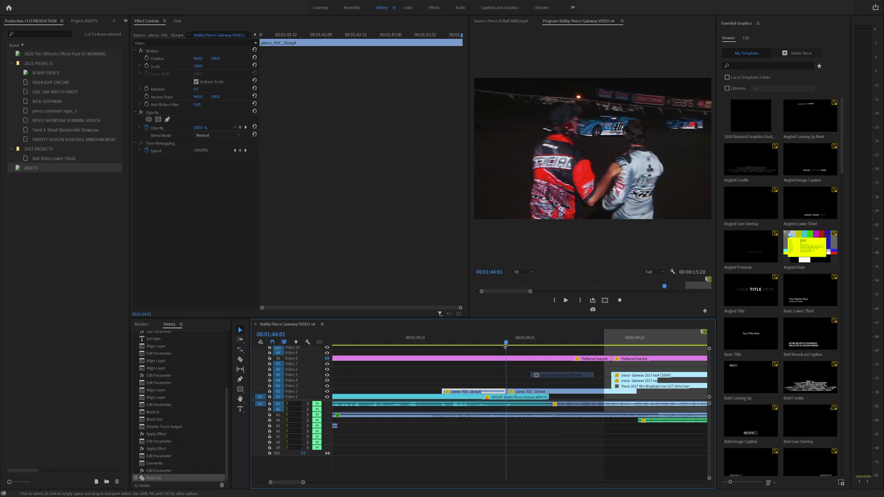
Step: Play the race footage after the cut, move the playhead back to about 00:01:50:03, and save the project
key("space")
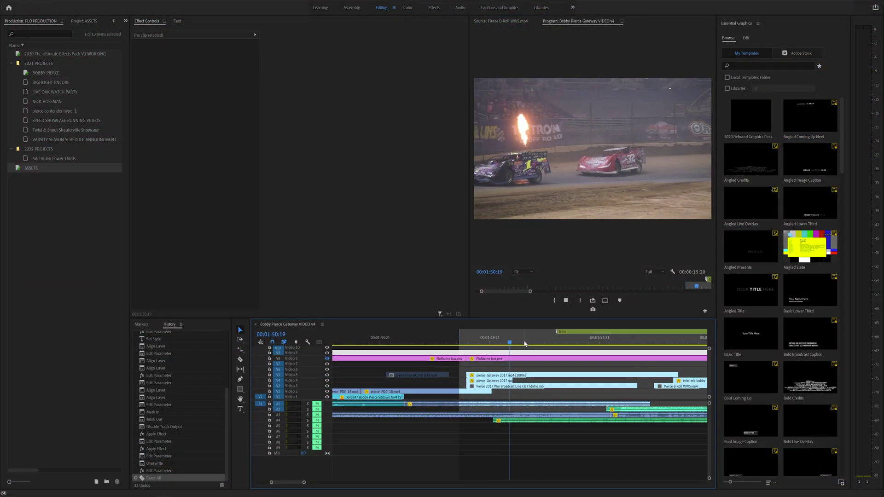
key("space")
left_click_drag(519, 343, 497, 344)
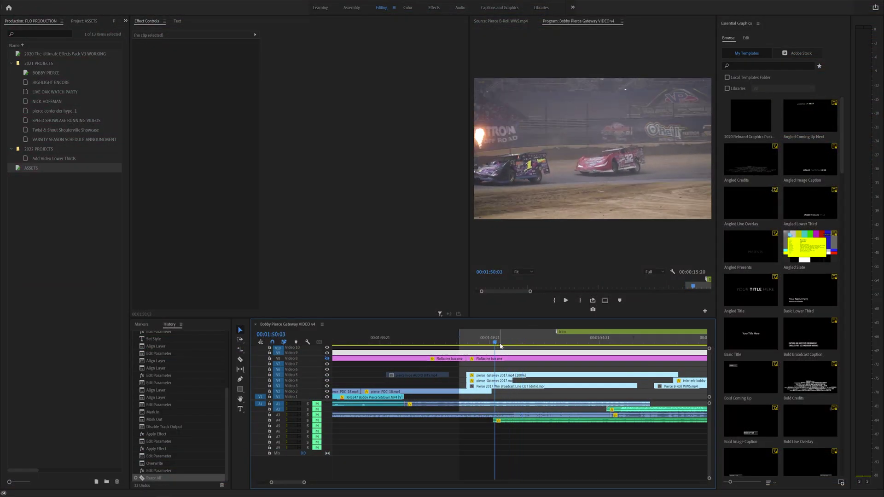
key("ctrl+s")
Step: Play the flaming race car footage further on, move the playhead to 00:01:58:02, and save the project again
left_click_drag(497, 343, 539, 336)
key("space")
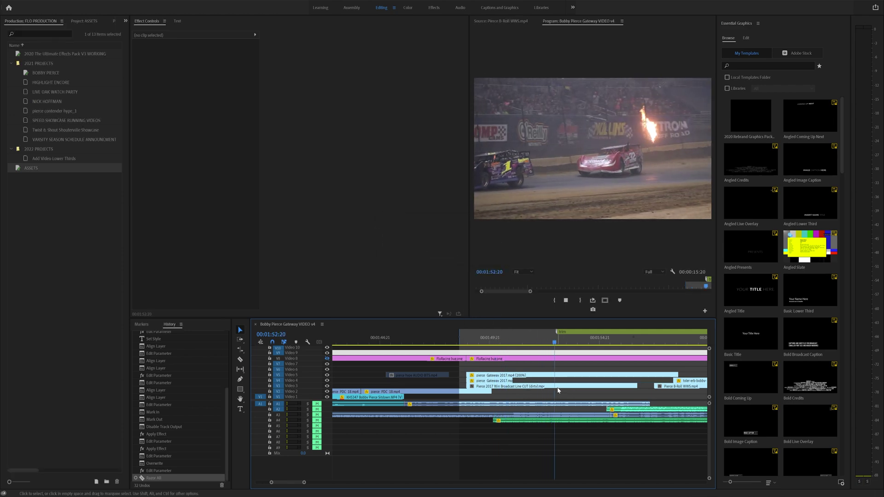
left_click(670, 343)
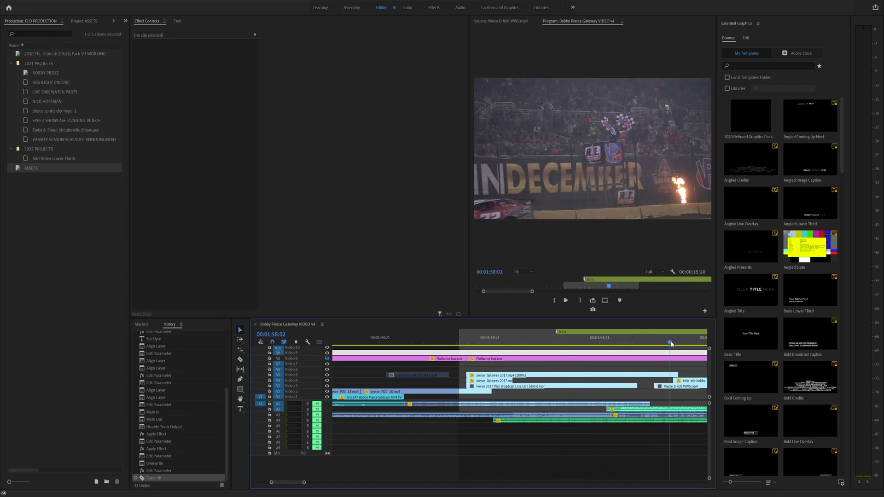
key("ctrl+s")
key("ctrl+s")
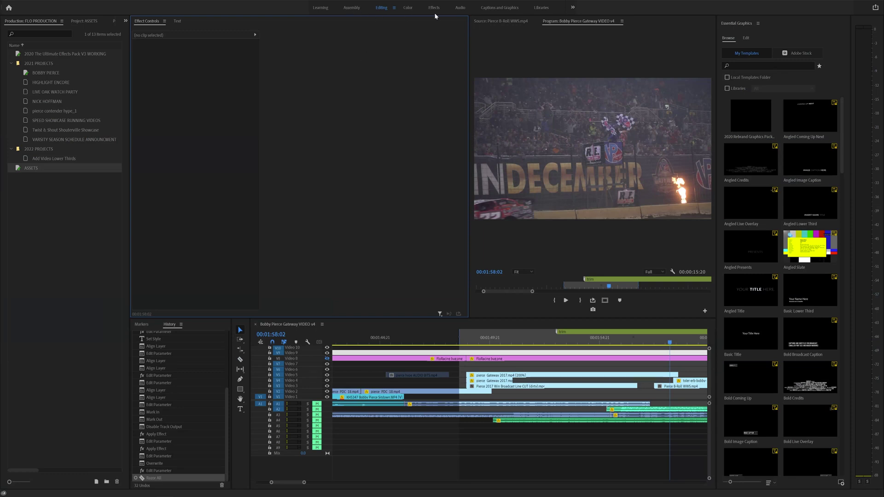
Step: Switch to the Audio workspace and show the Audio Track Mixer for the Bobby Pierce Gateway VIDEO v4 sequence
left_click(457, 9)
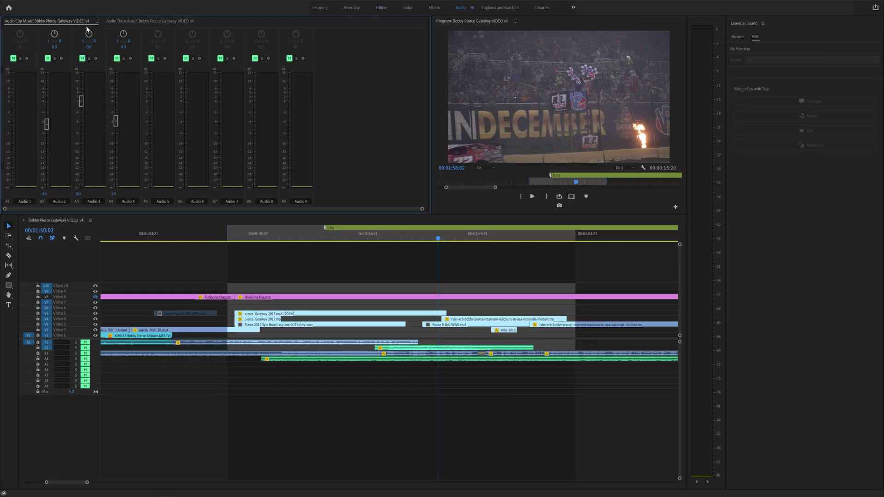
left_click(133, 21)
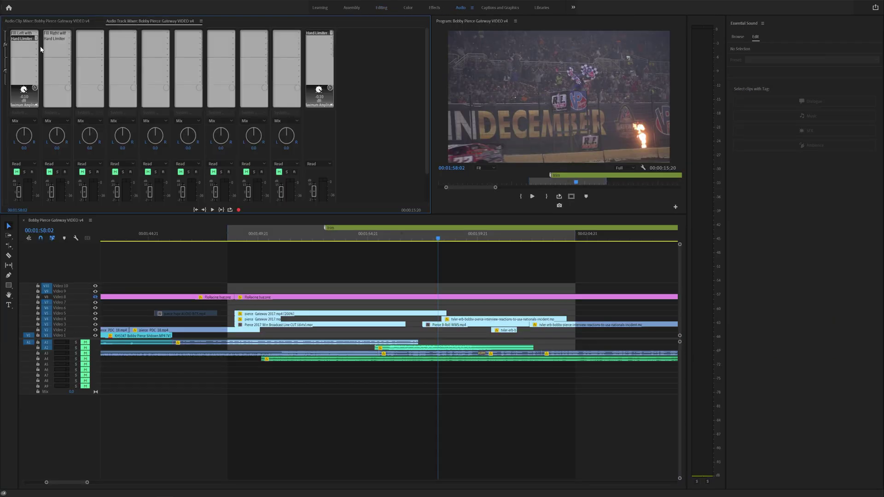
left_click(127, 1)
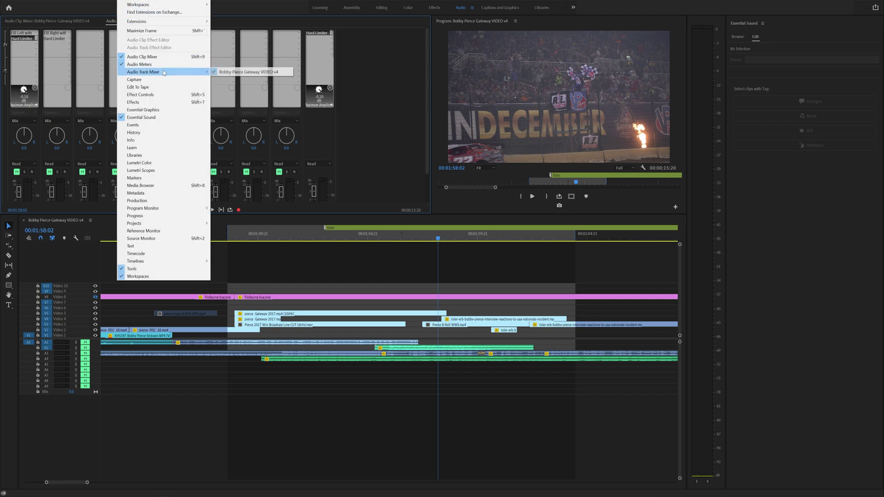
left_click(429, 86)
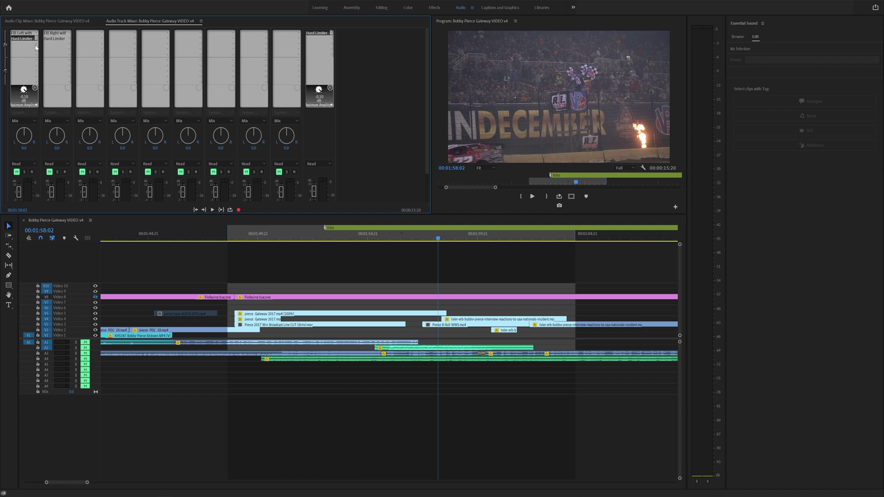
Step: Review the sequence's audio tracks, select Audio 1's Fill Left with Right effect, and view the effect categories available for an empty slot
left_click(232, 368)
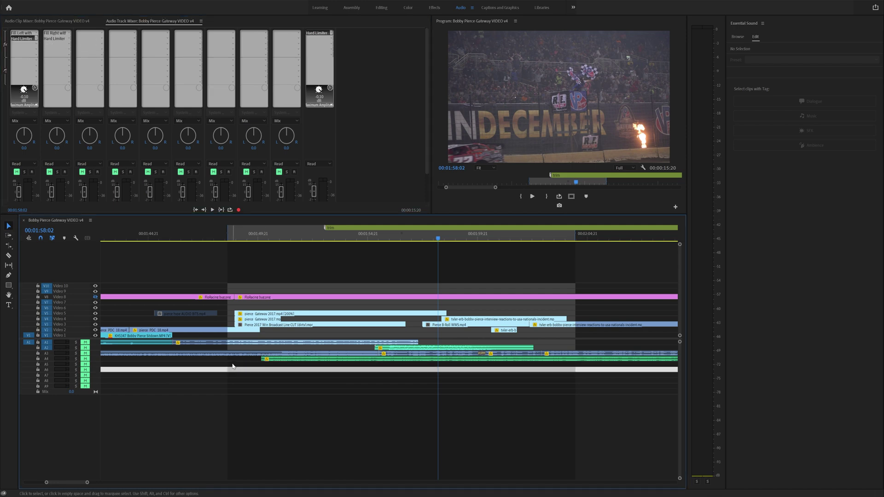
key("minus")
key("minus")
key("minus")
key("minus")
key("minus")
key("minus")
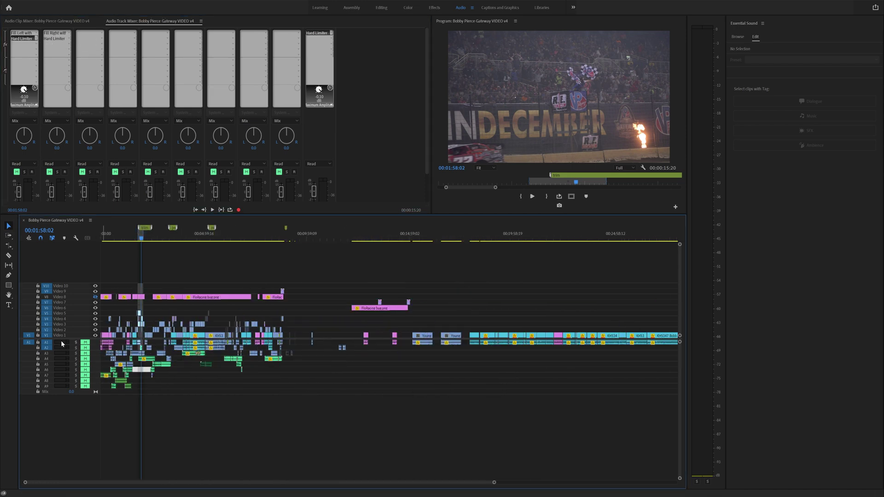
key("equal")
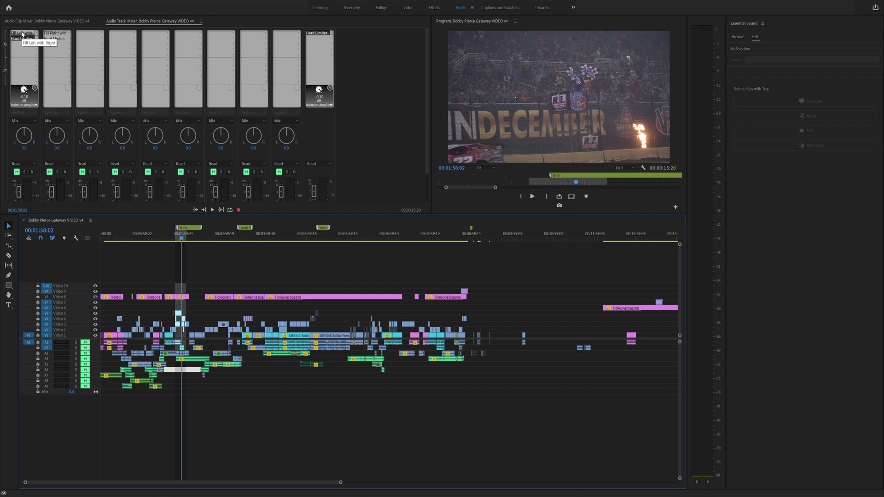
left_click(22, 34)
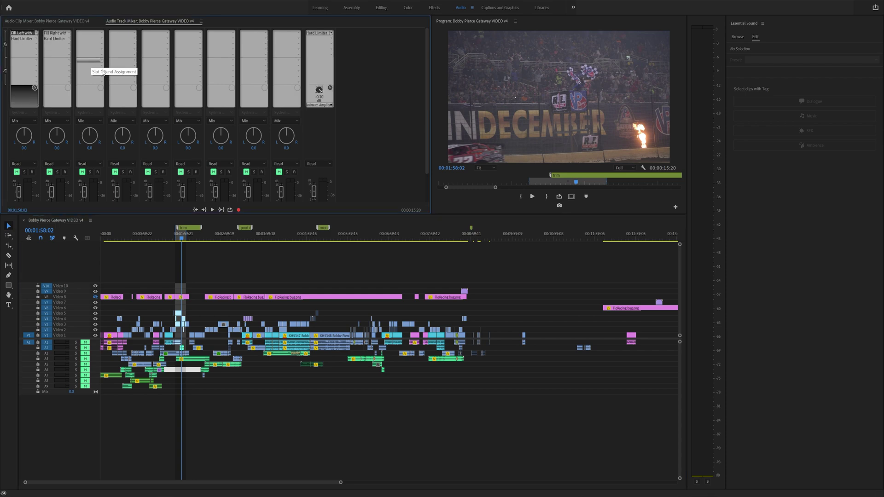
left_click(36, 48)
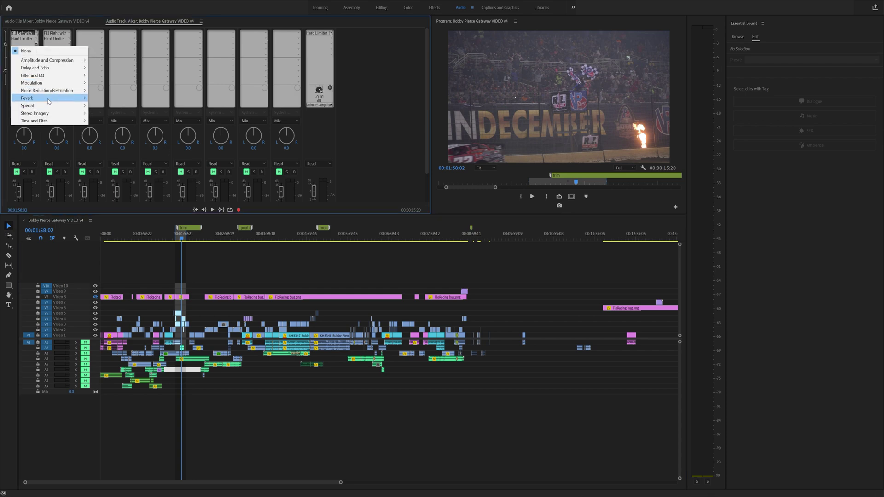
mouse_move(70, 95)
left_click(224, 297)
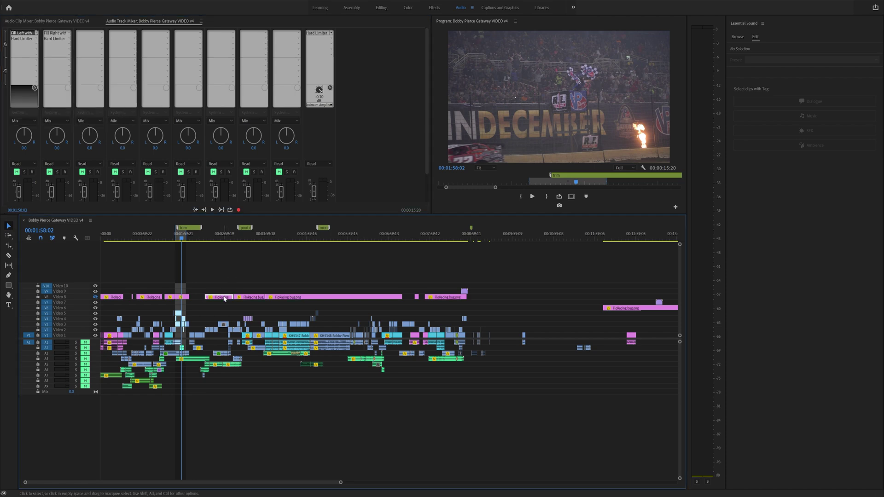
Step: Move the playhead to the race car shot at 00:01:27:10 to check its audio in the track mixer
key("equal")
key("equal")
key("equal")
left_click_drag(258, 237, 221, 251)
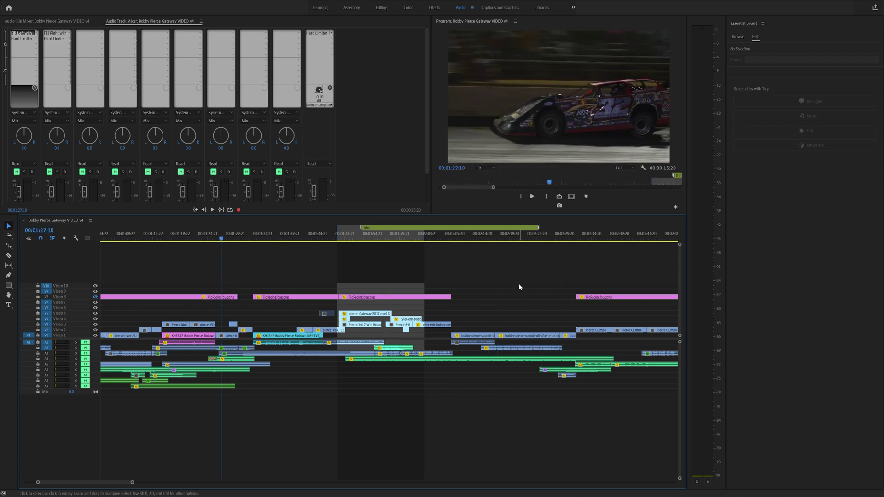
Step: Move the playhead to about 00:04:23:11 and play through the footage into the garage interview
key("minus")
key("minus")
key("minus")
left_click_drag(309, 240, 282, 238)
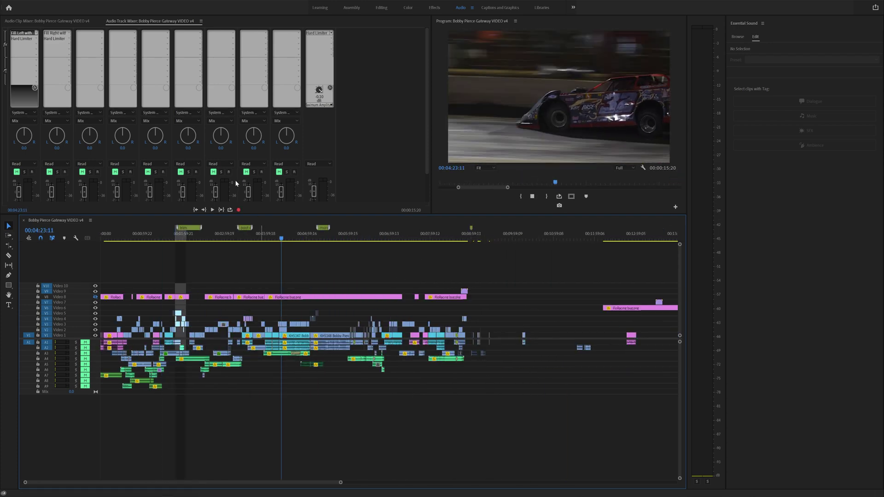
key("space")
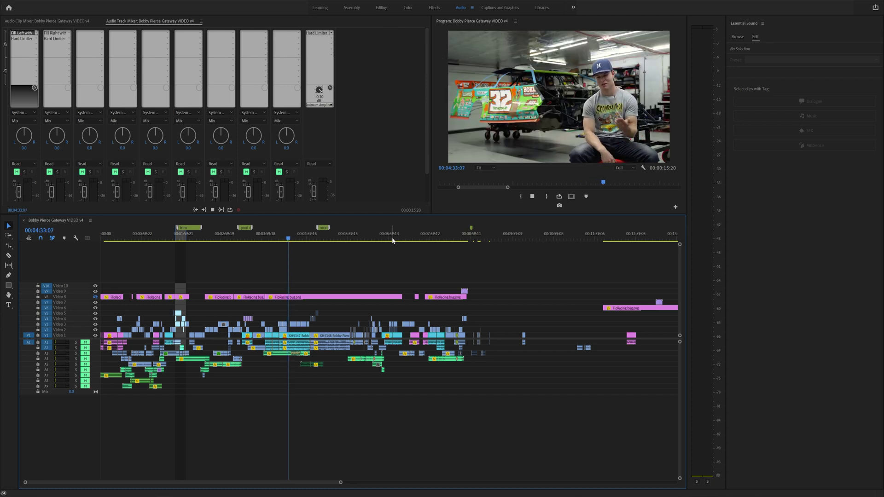
Step: Inspect the sitdown interview and B-roll clips around 00:07:04:21 with their audio tracks
key("minus")
key("minus")
key("equal")
key("equal")
key("equal")
key("equal")
key("equal")
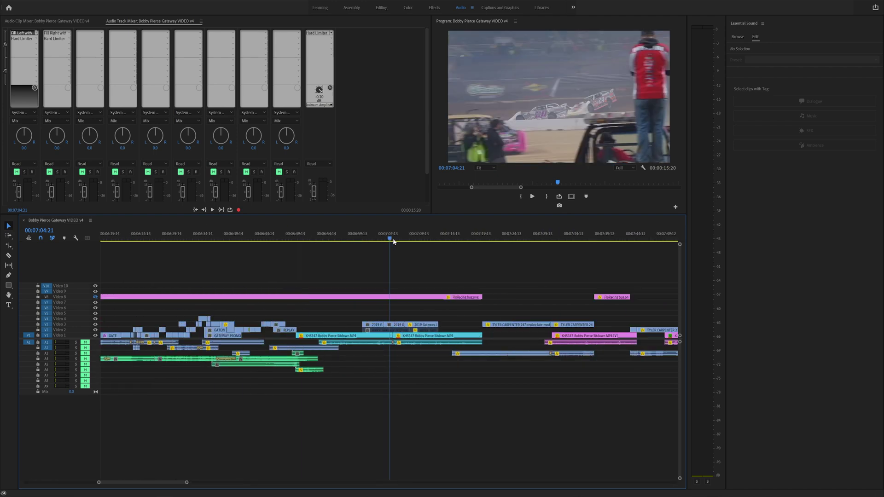